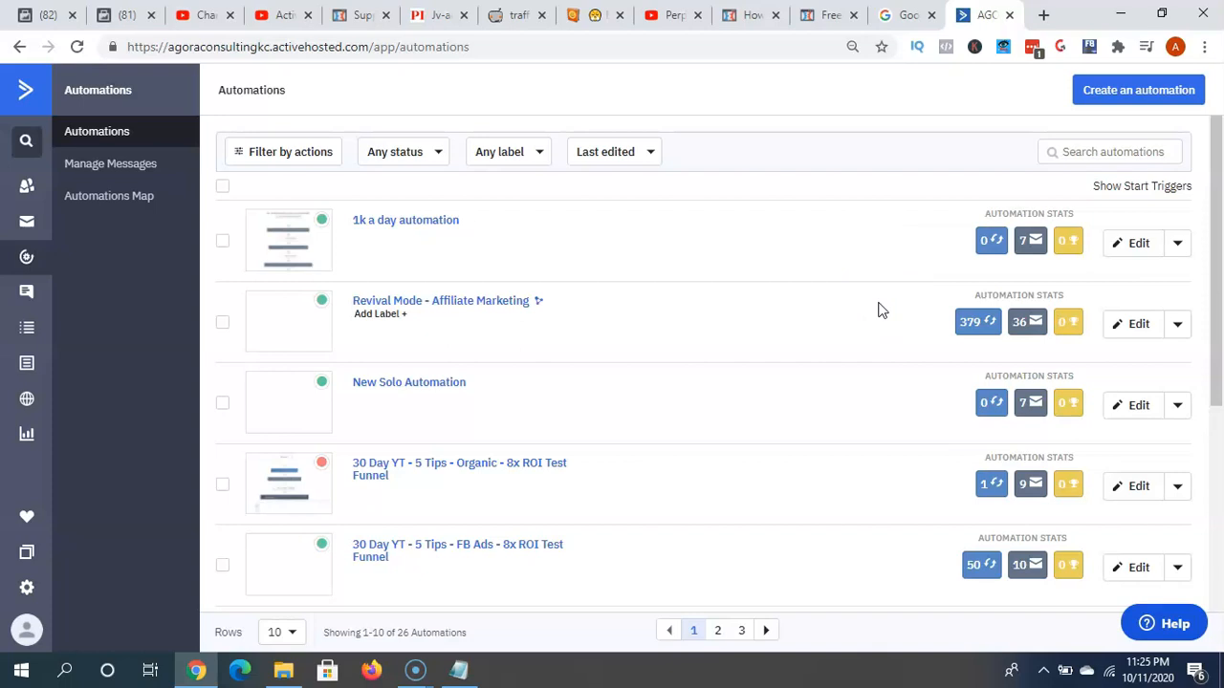
- Create a new automation using the Start from Scratch recipe
left_click(1137, 108)
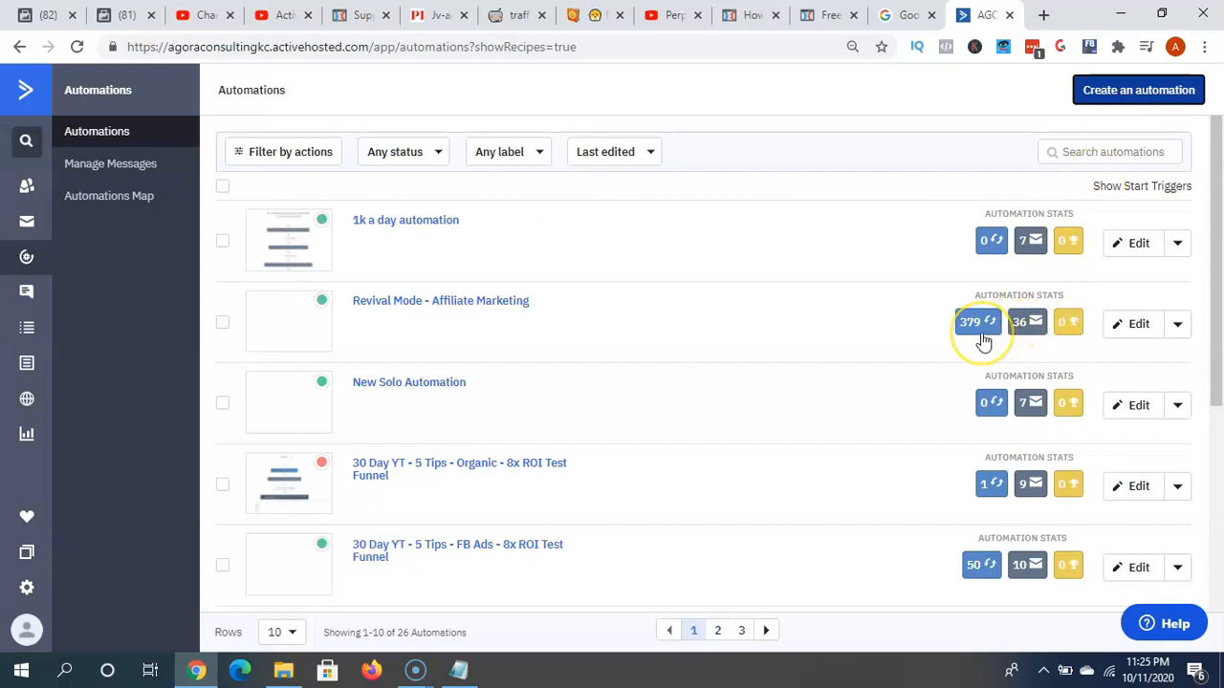
left_click(1128, 91)
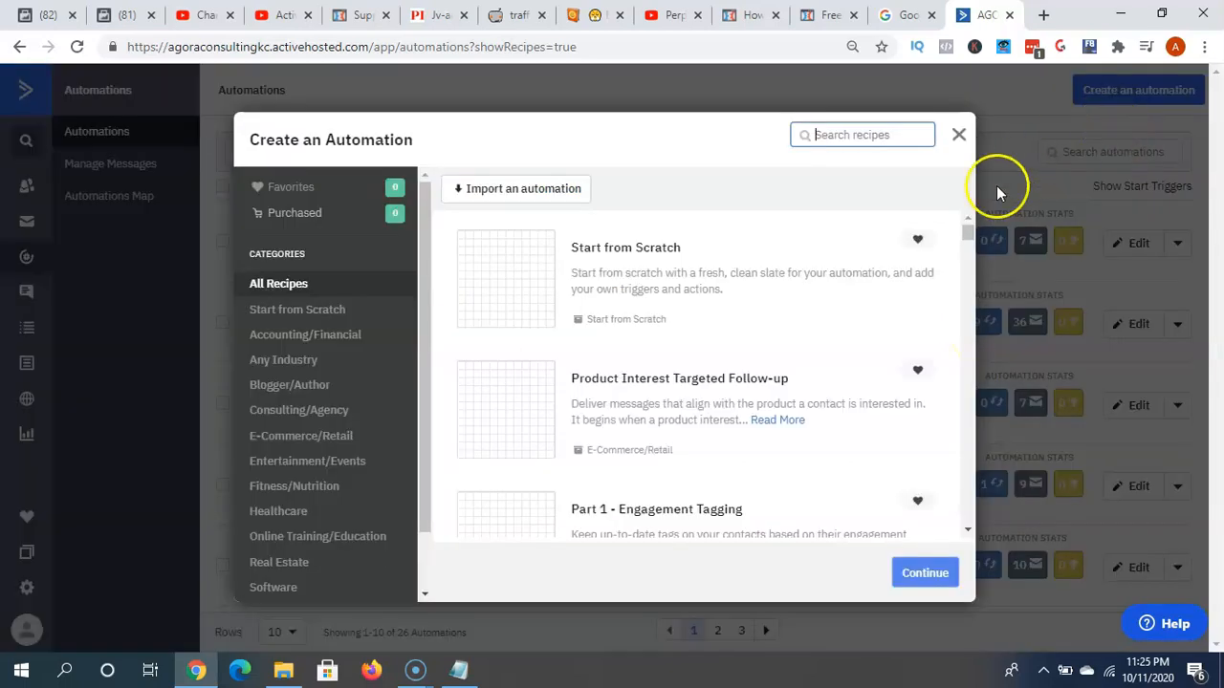
left_click(542, 266)
left_click(923, 572)
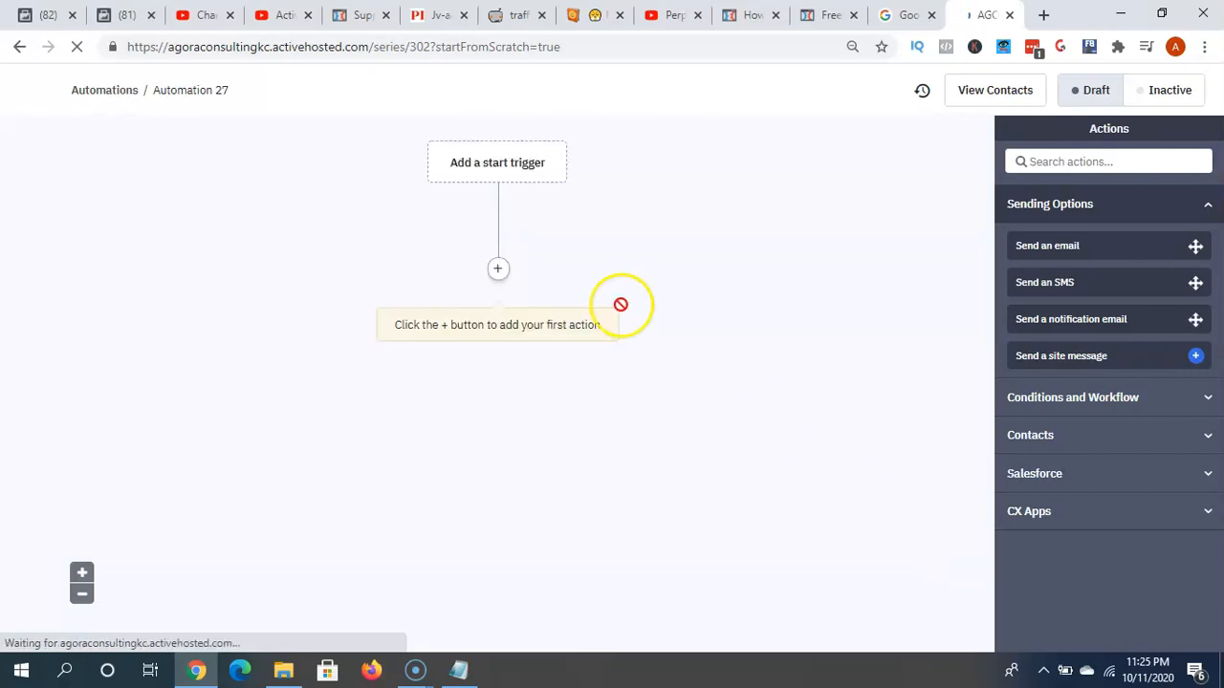
- Choose "Subscribes to a list" as the automation's start trigger
left_click(495, 168)
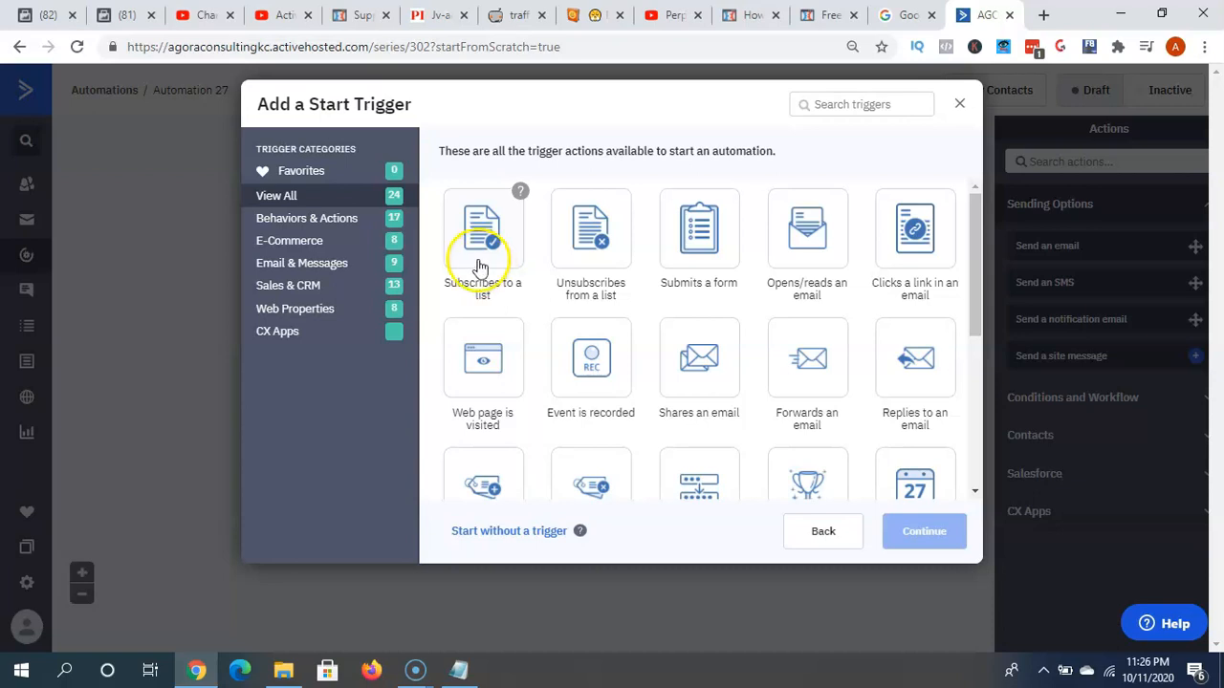
left_click(478, 264)
left_click(921, 529)
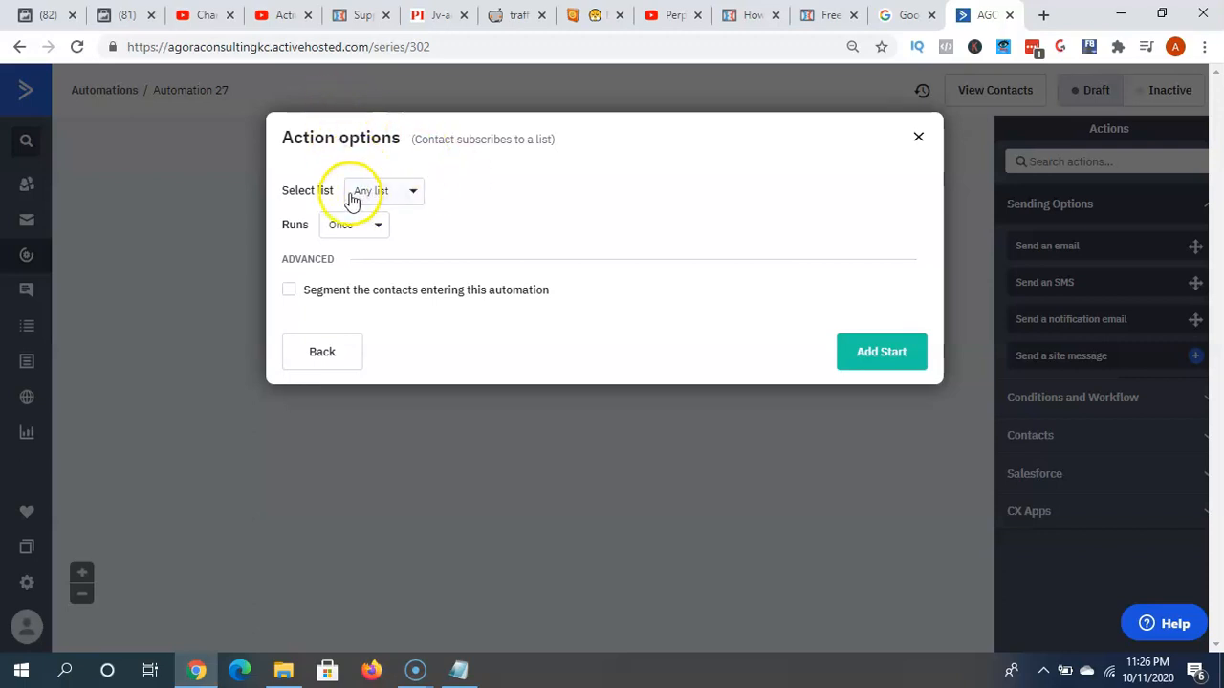
- Set the trigger's list to Test 1, add the start, and dismiss the new action dialog
left_click(391, 199)
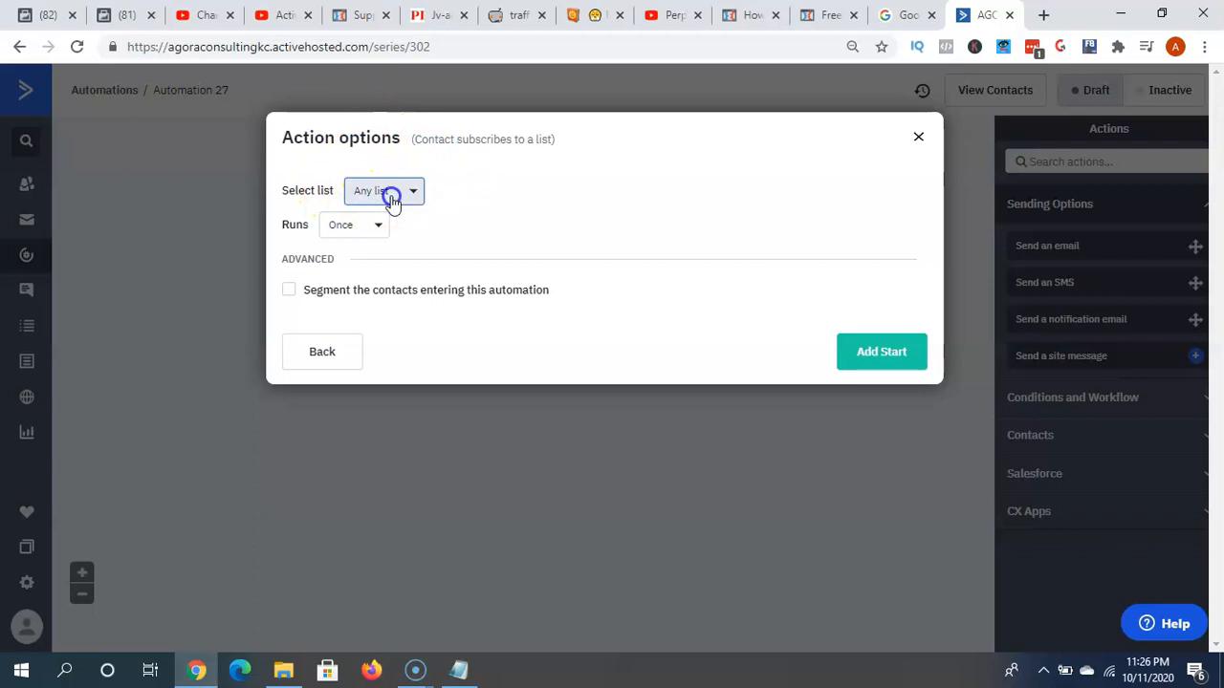
left_click(424, 241)
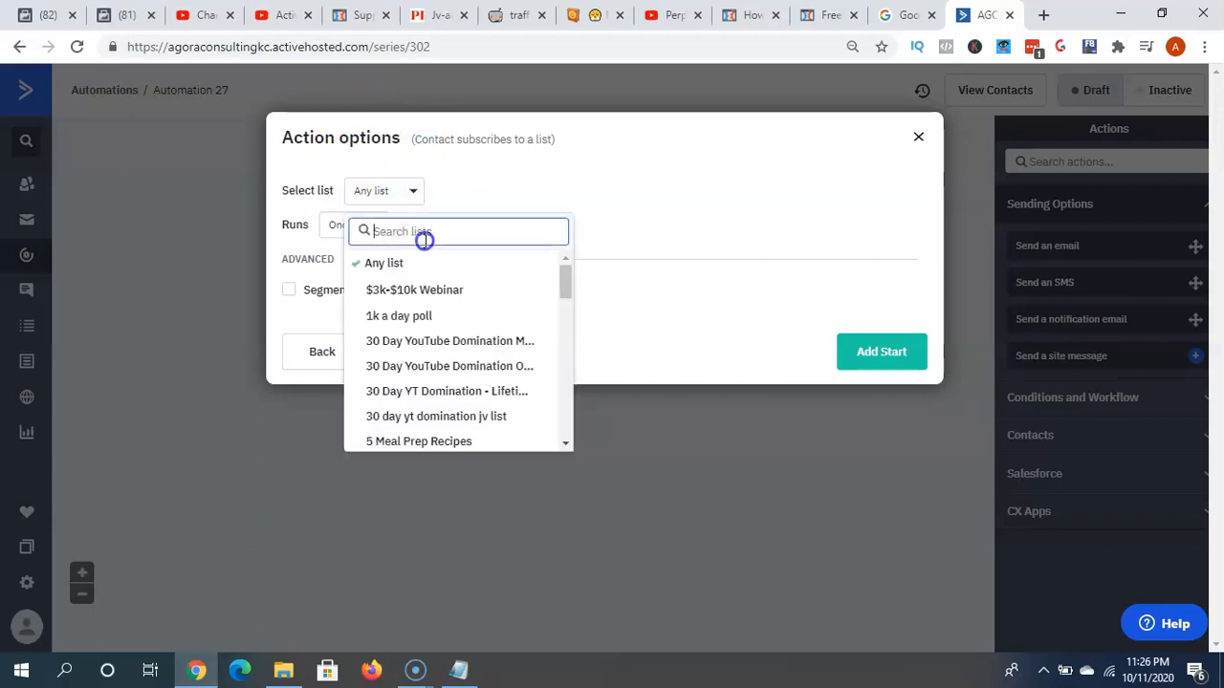
type("tes")
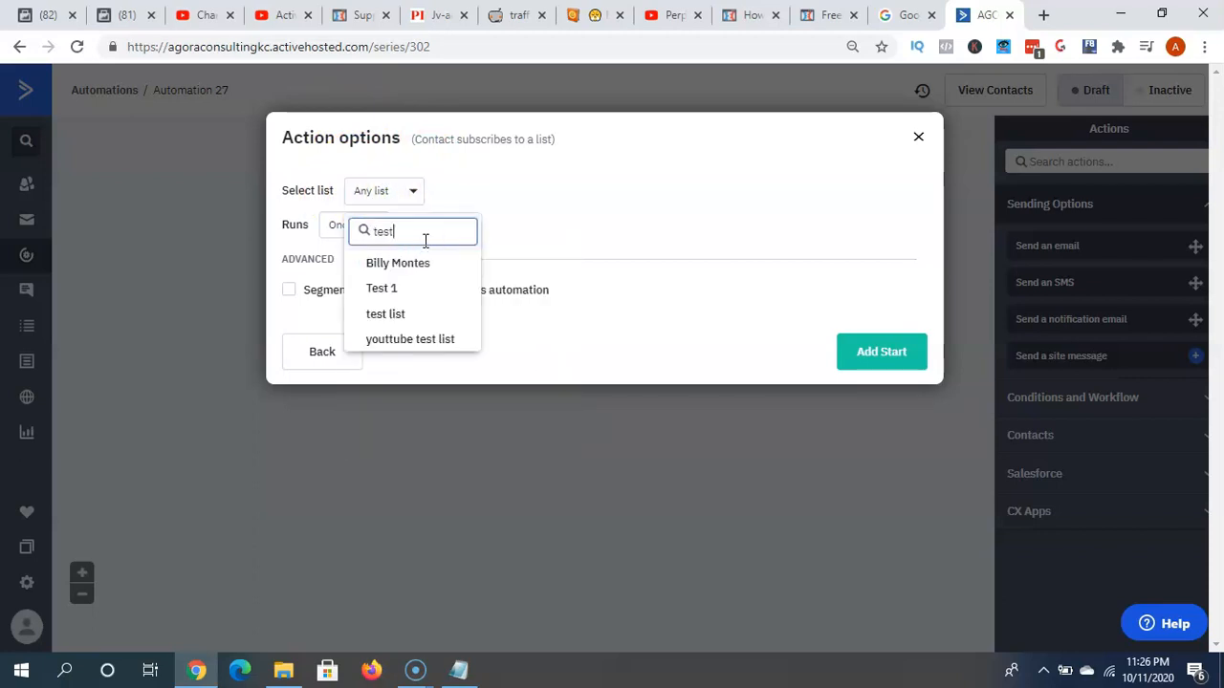
type("t")
left_click(391, 270)
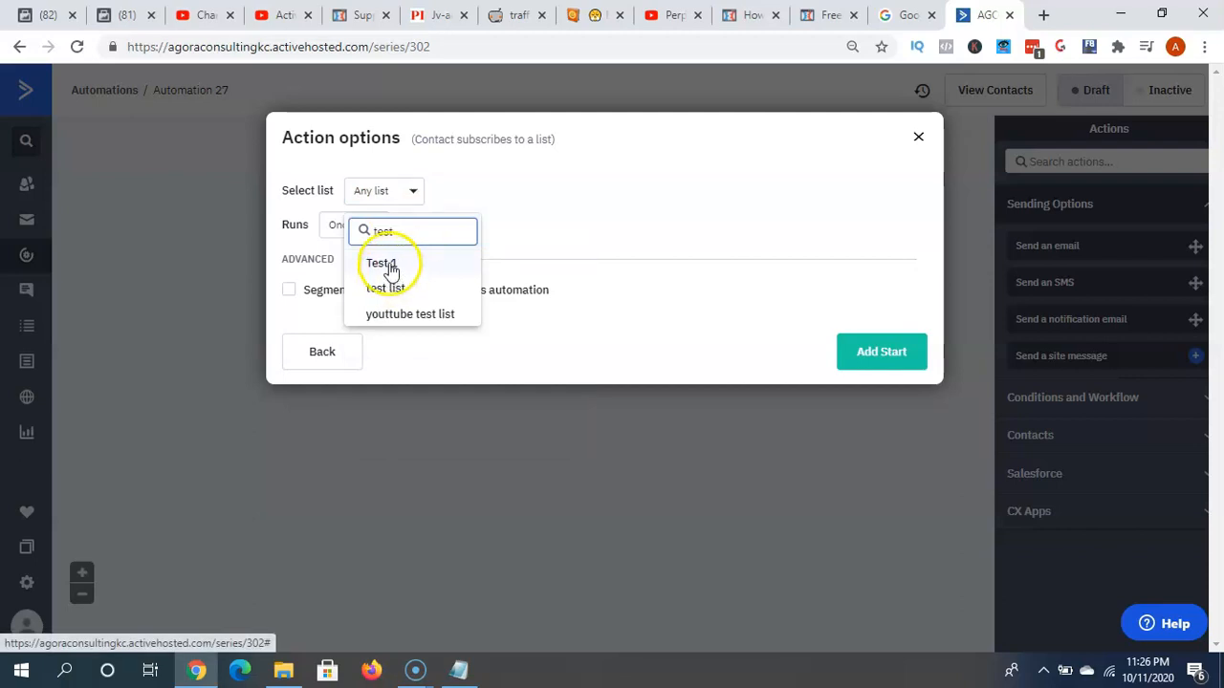
left_click(389, 265)
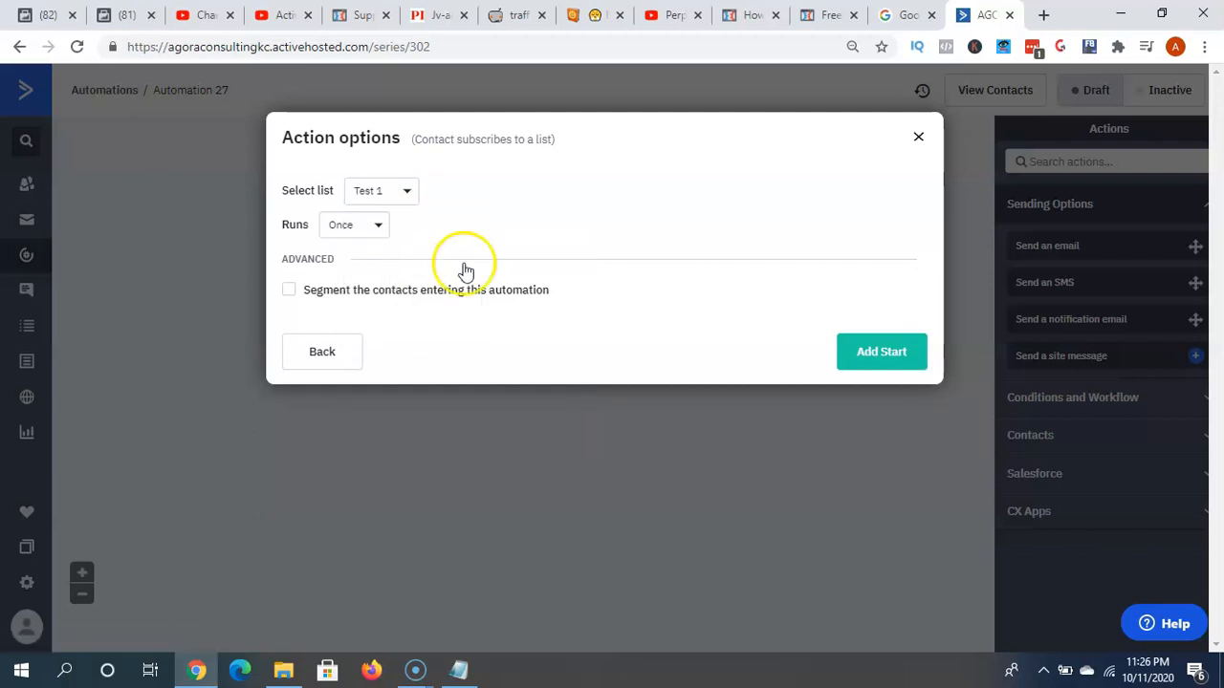
left_click(880, 353)
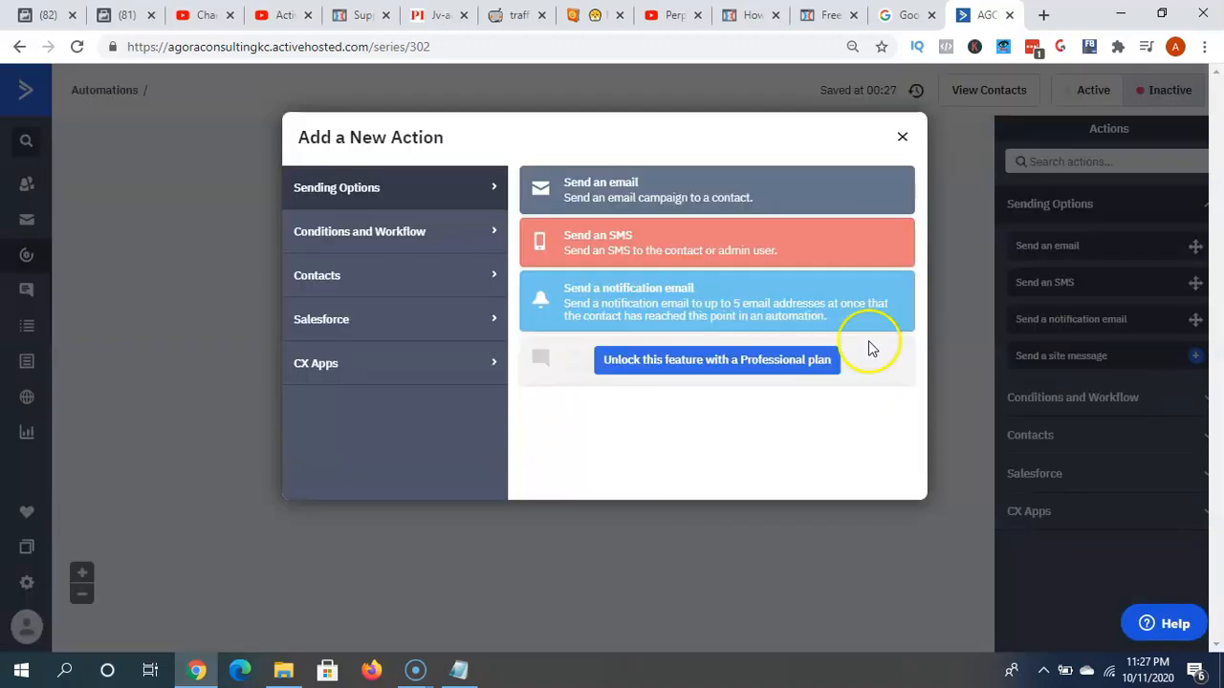
left_click(902, 135)
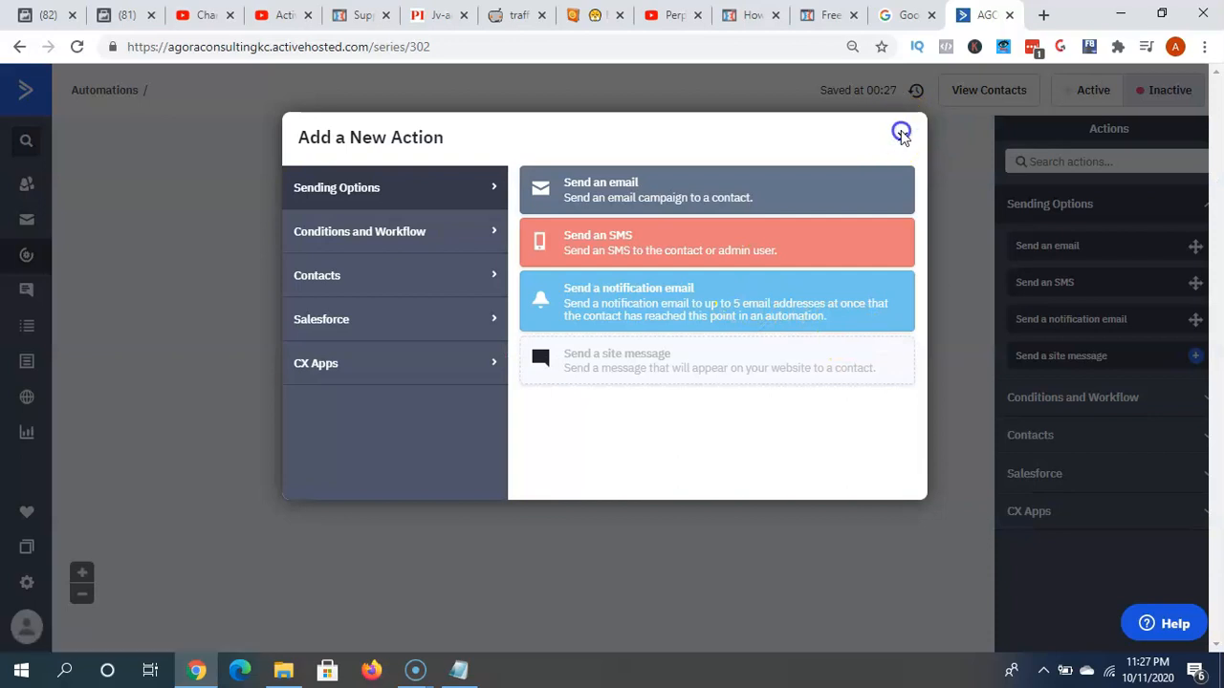
left_click(901, 134)
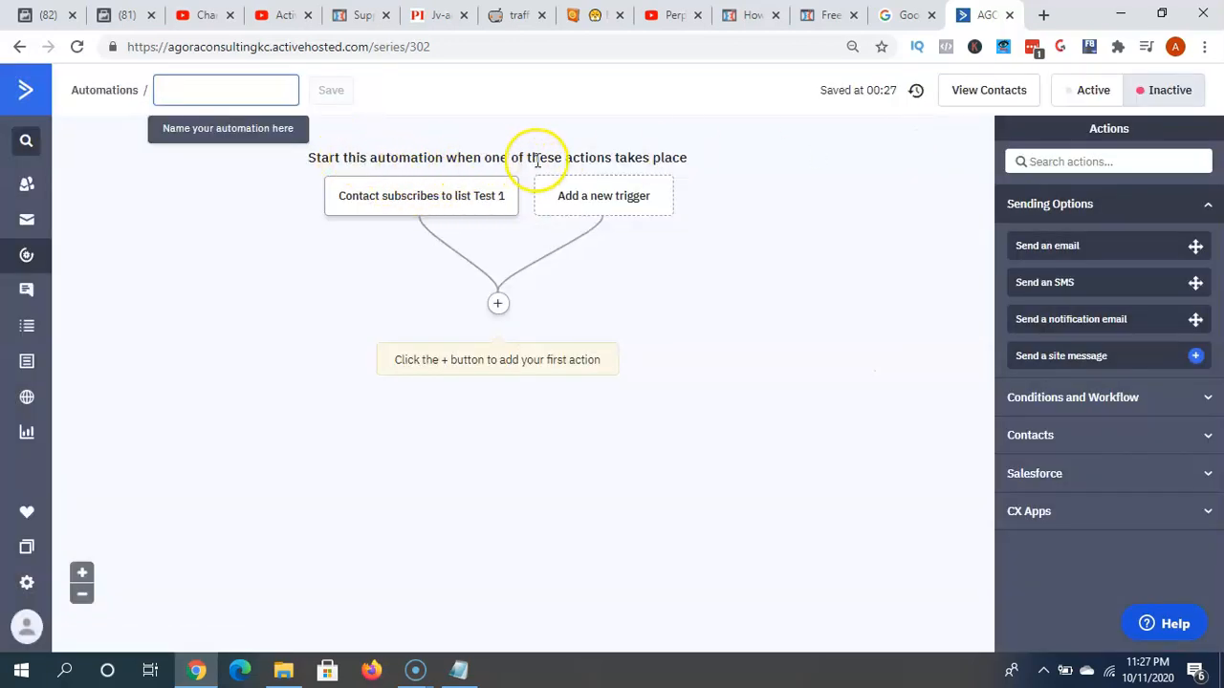
- Add a Send an email action below the trigger and create a new email named "test 1 email" for it
mouse_move(402, 208)
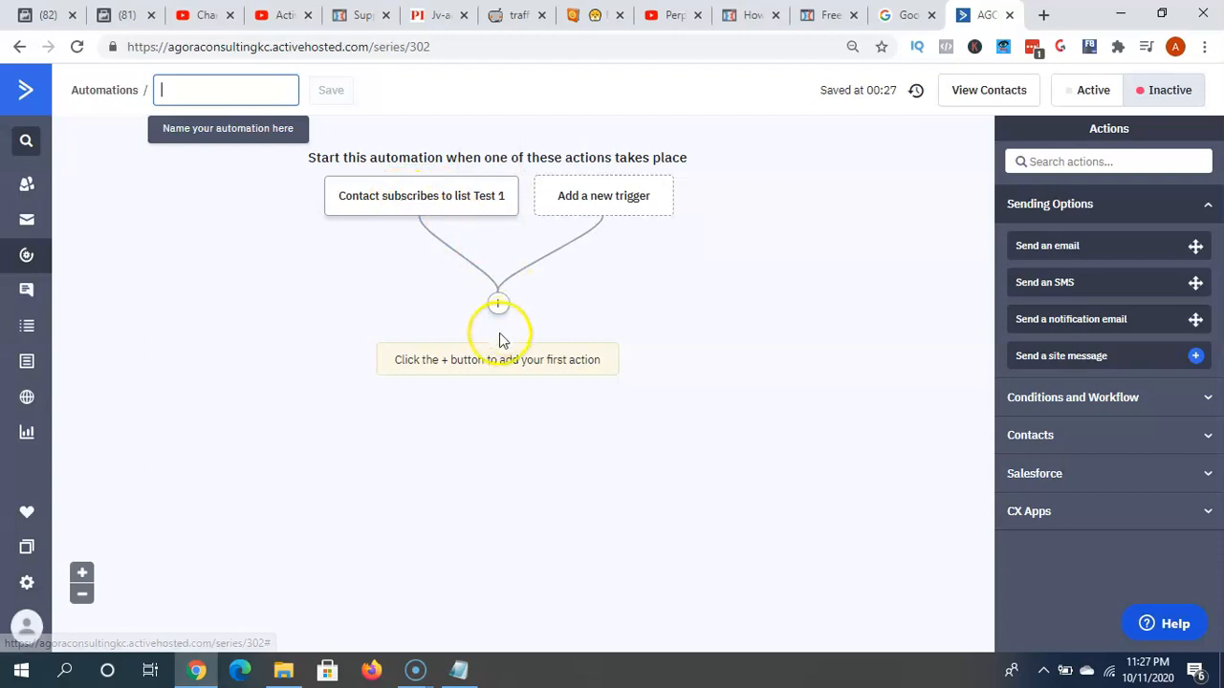
left_click(499, 308)
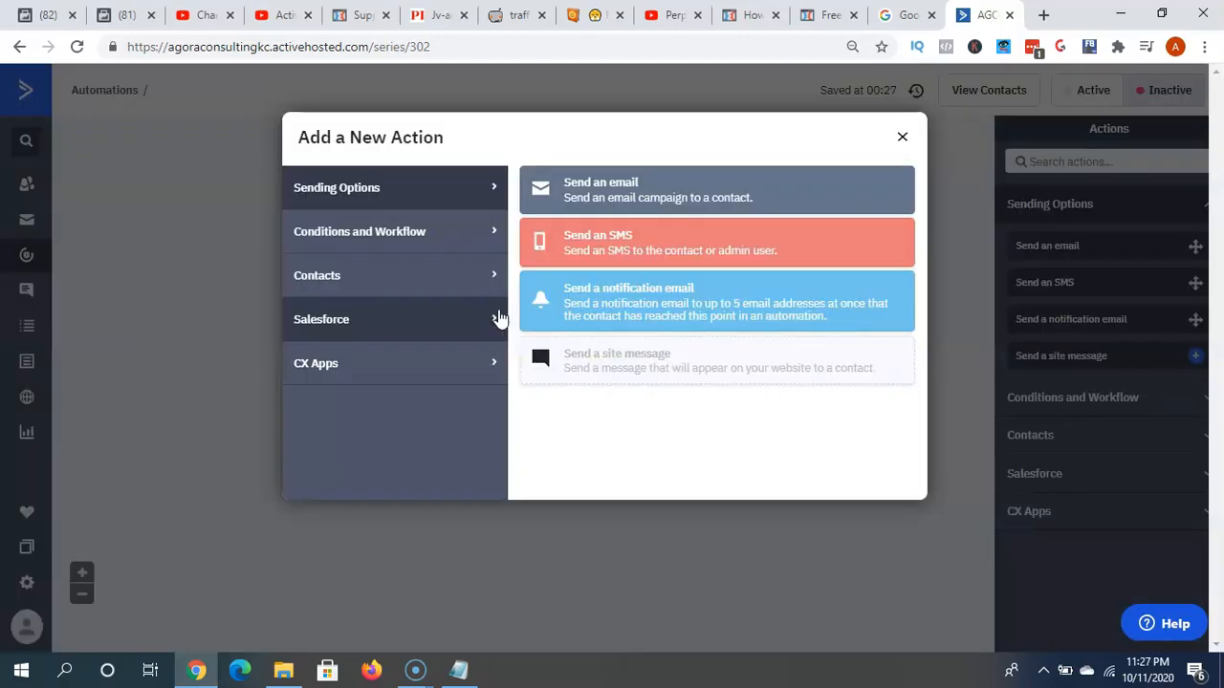
left_click(650, 202)
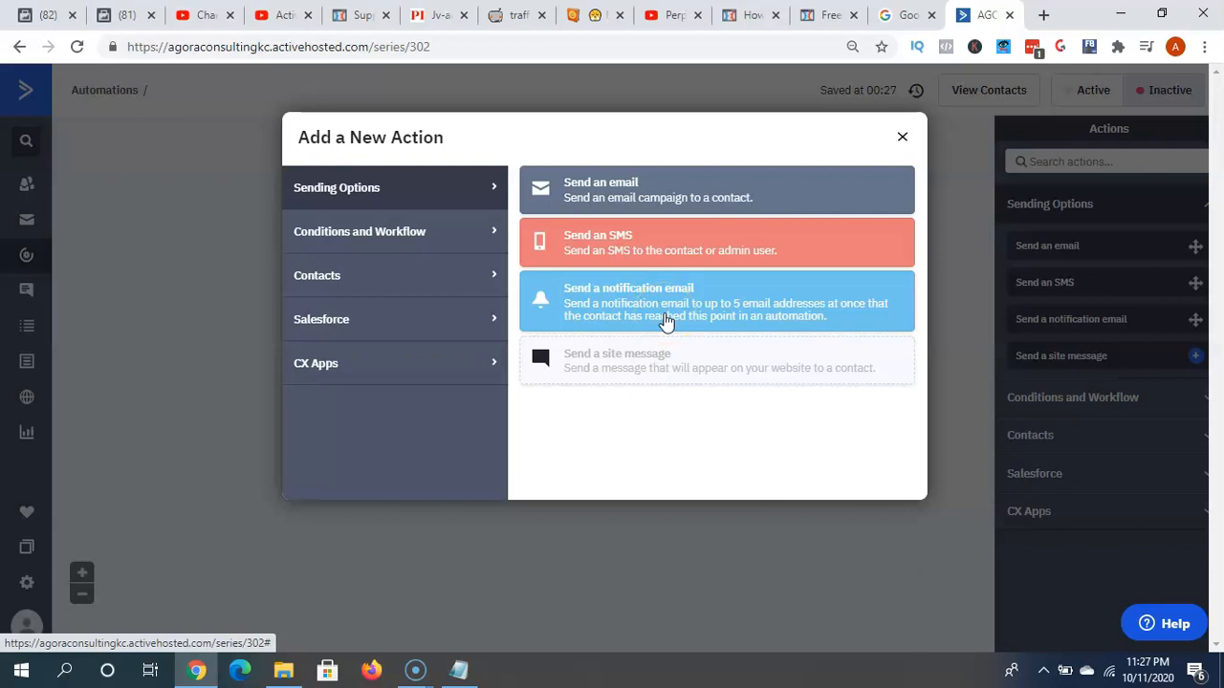
left_click(600, 198)
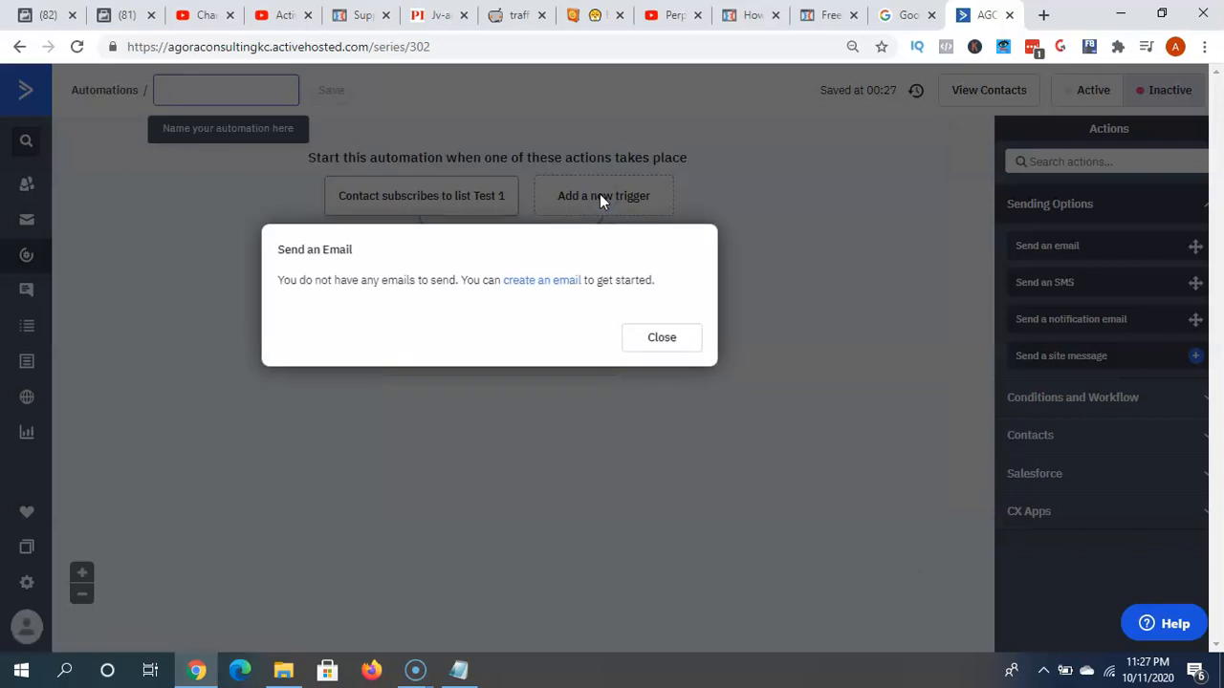
left_click(566, 280)
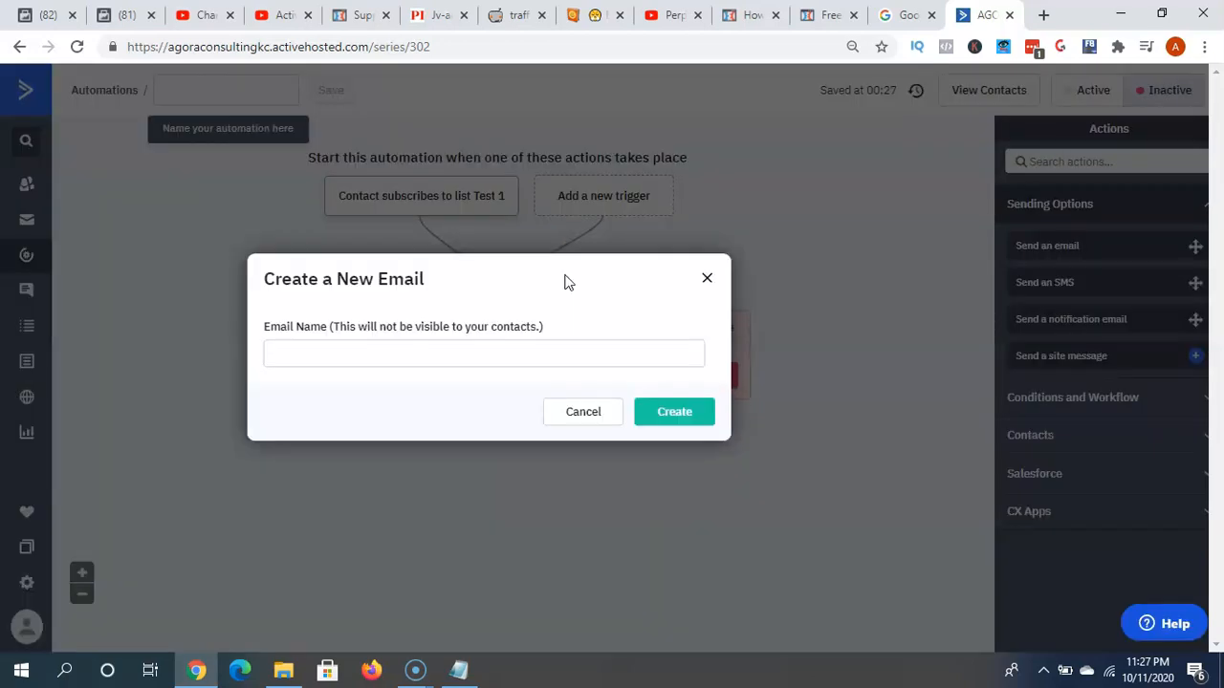
left_click(546, 350)
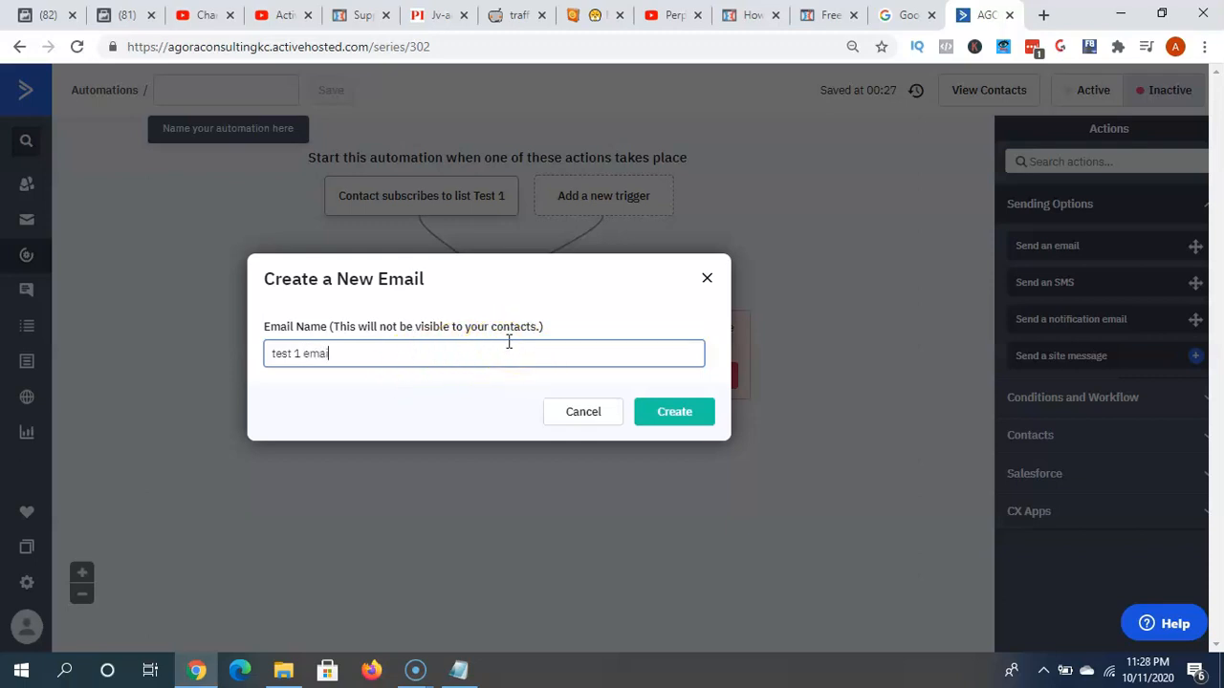
left_click(662, 422)
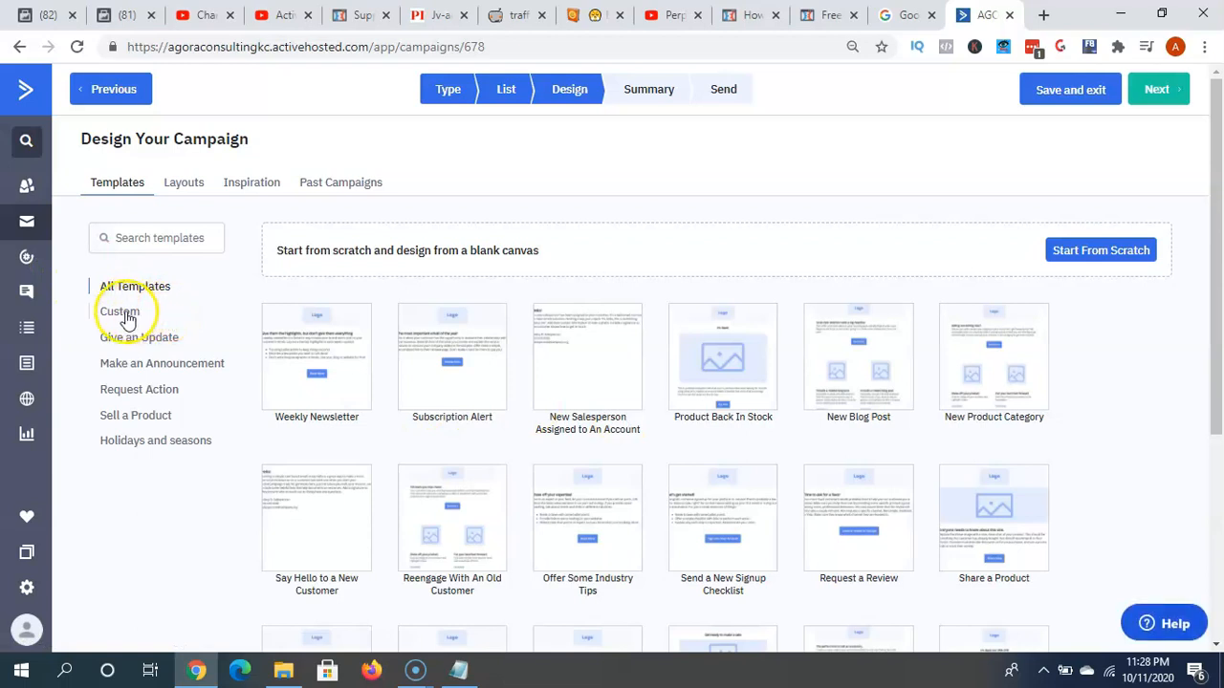
- Select the custom template "closing at midnight tonight" for the email design
mouse_move(281, 396)
left_click(120, 313)
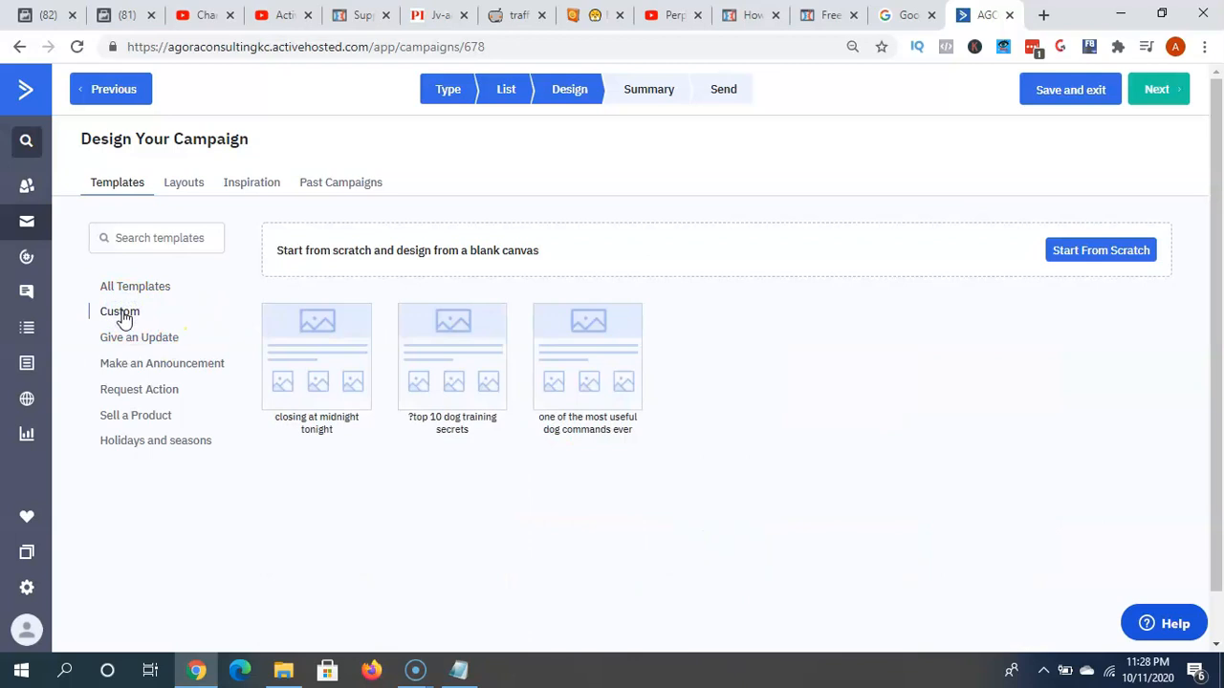
left_click(136, 289)
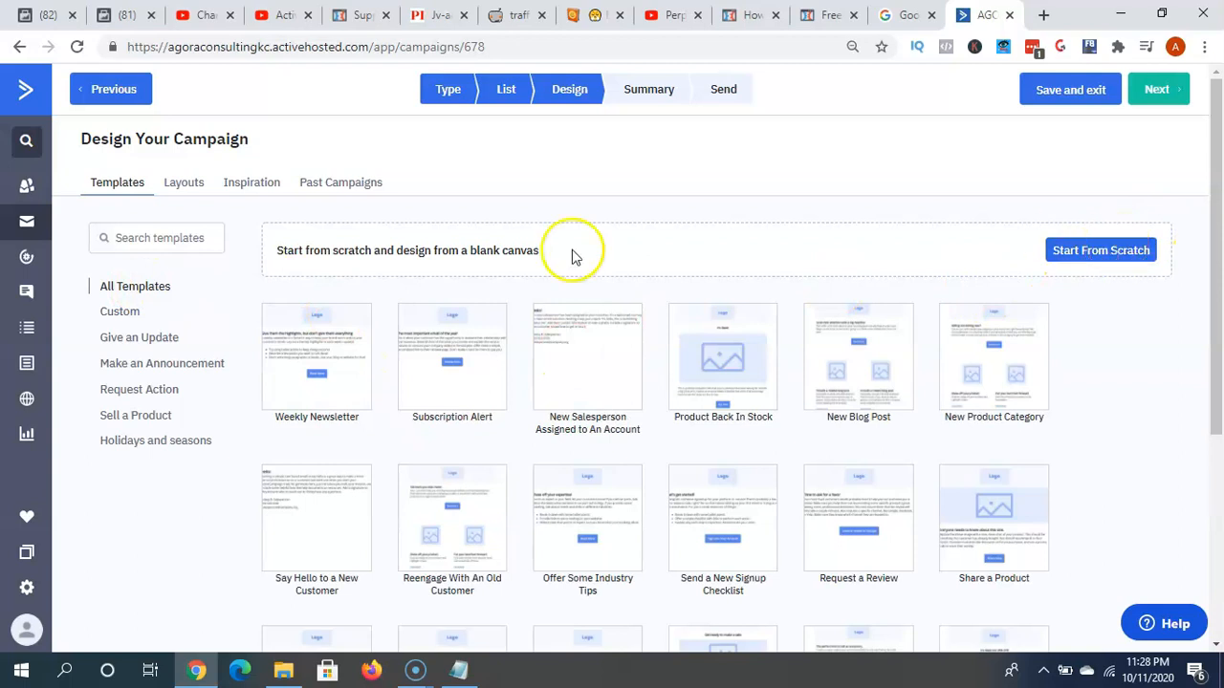
left_click(123, 320)
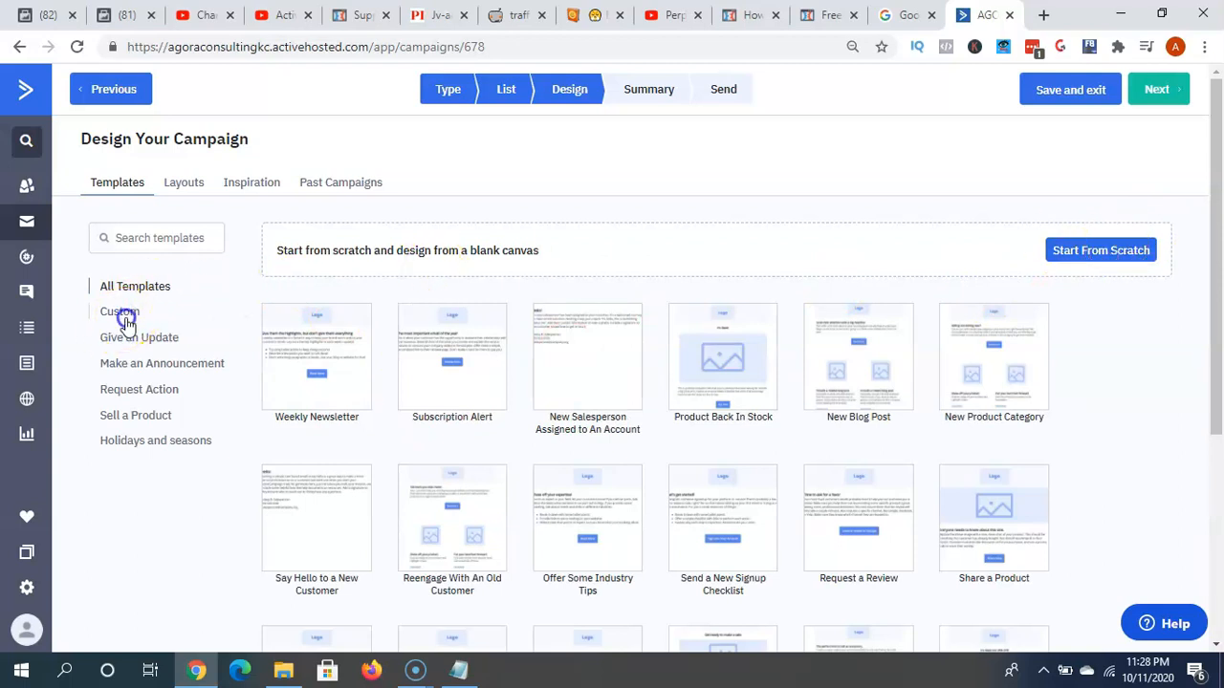
mouse_move(330, 358)
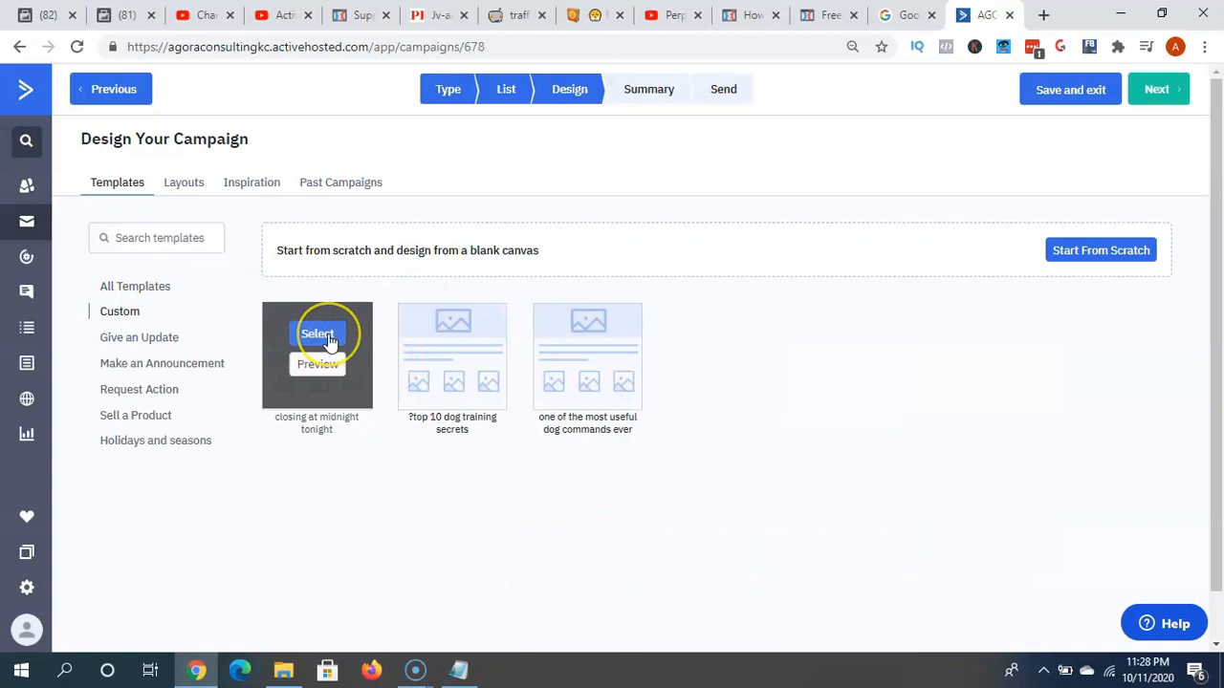
left_click(325, 337)
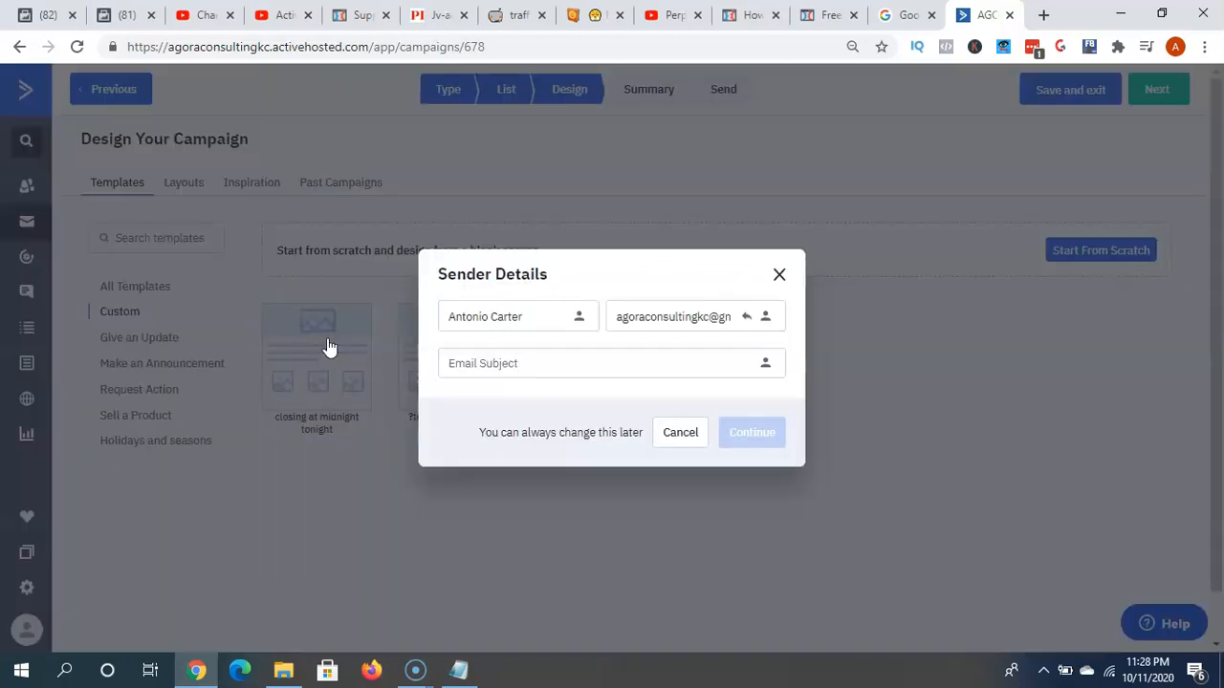
- Set the email subject to "test email 1" and continue to the email designer
left_click(639, 369)
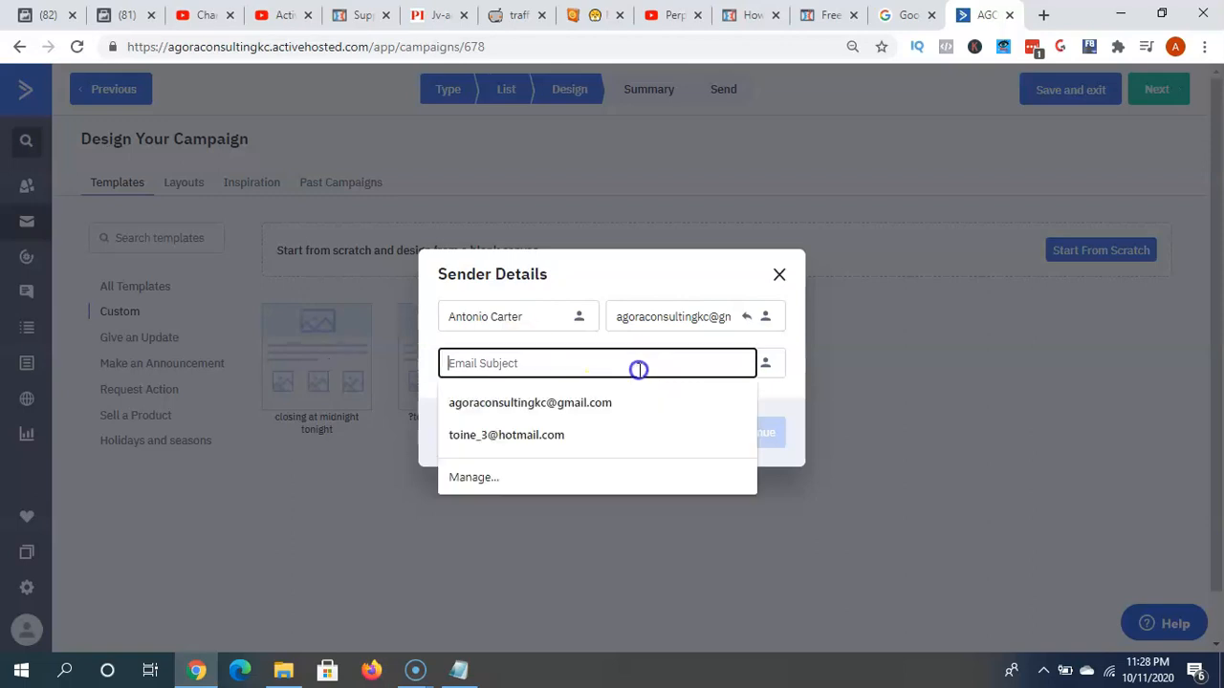
type("test email 1")
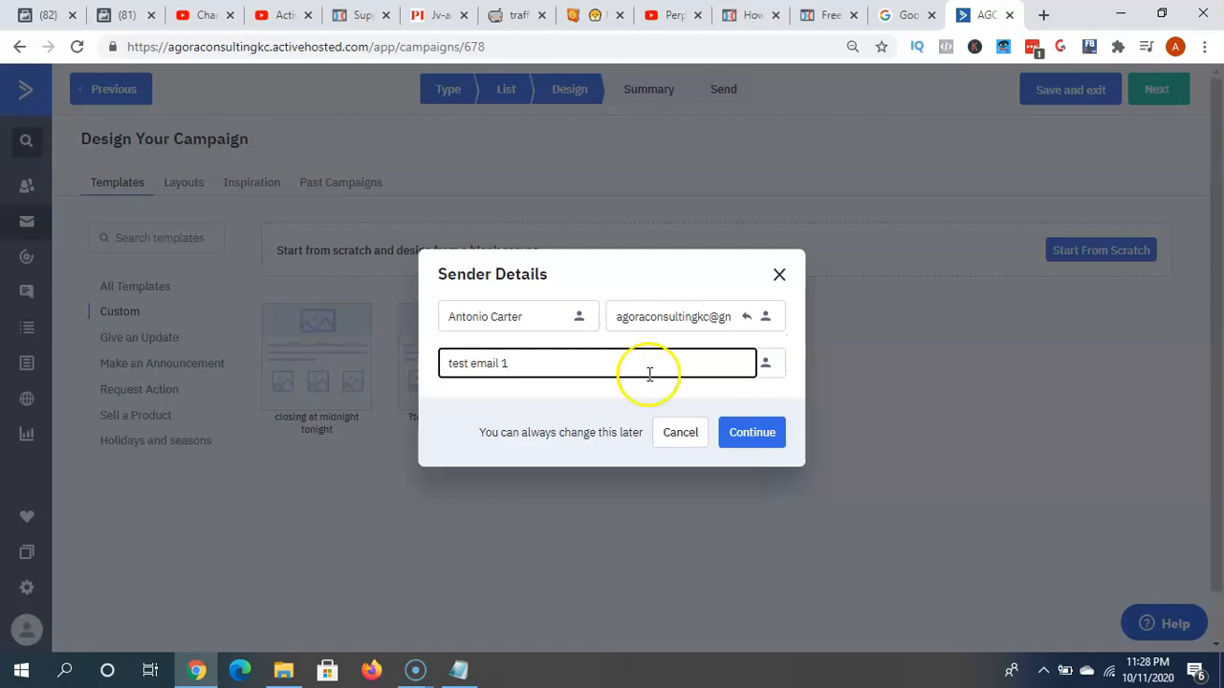
left_click(771, 435)
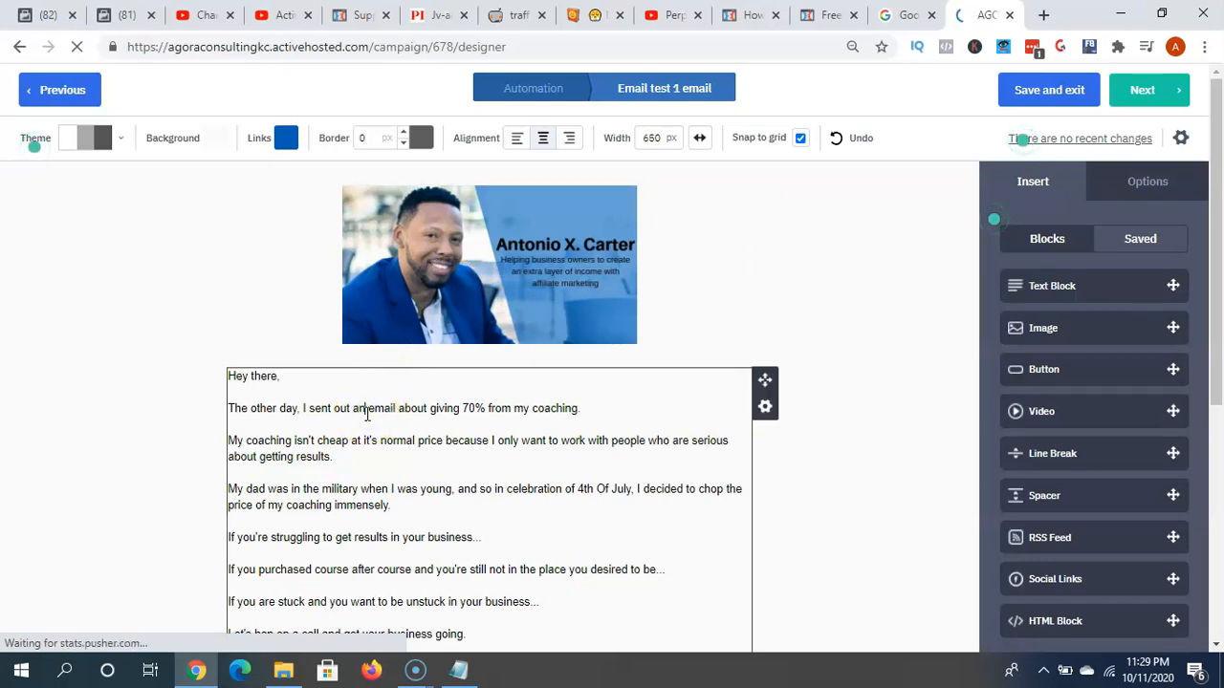
- Look through the template's body text in the designer and proceed to the campaign summary
scroll(366, 413, "down", 2)
left_click(366, 413)
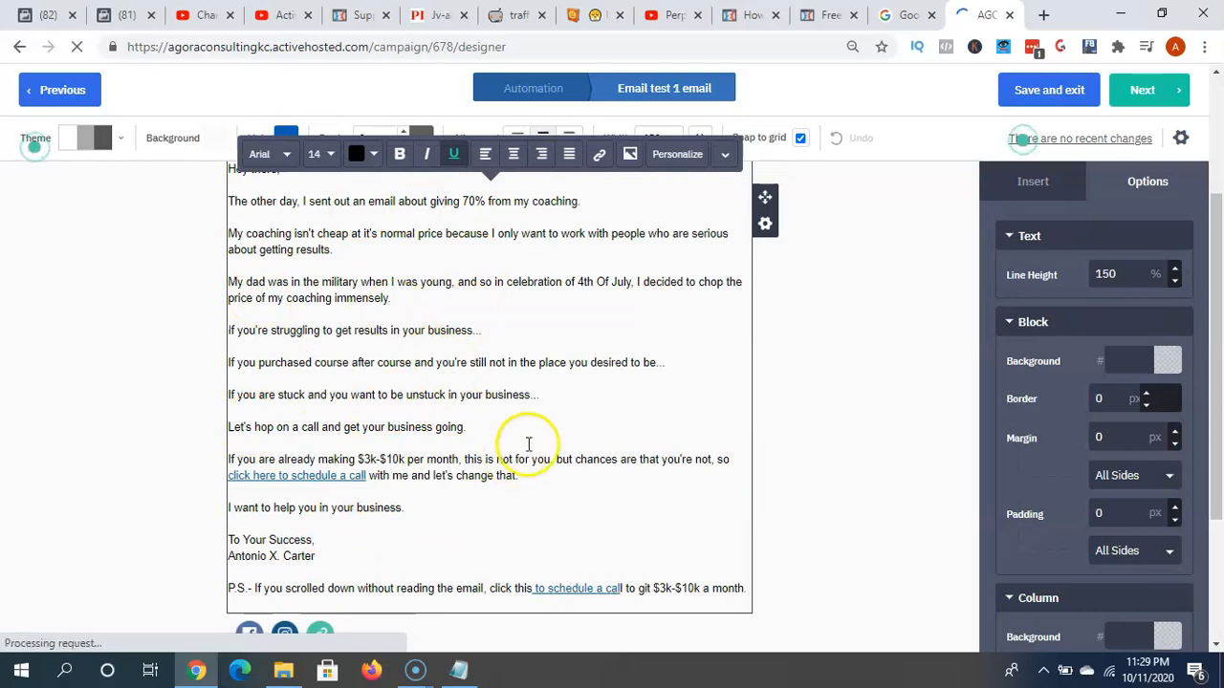
scroll(870, 302, "up", 2)
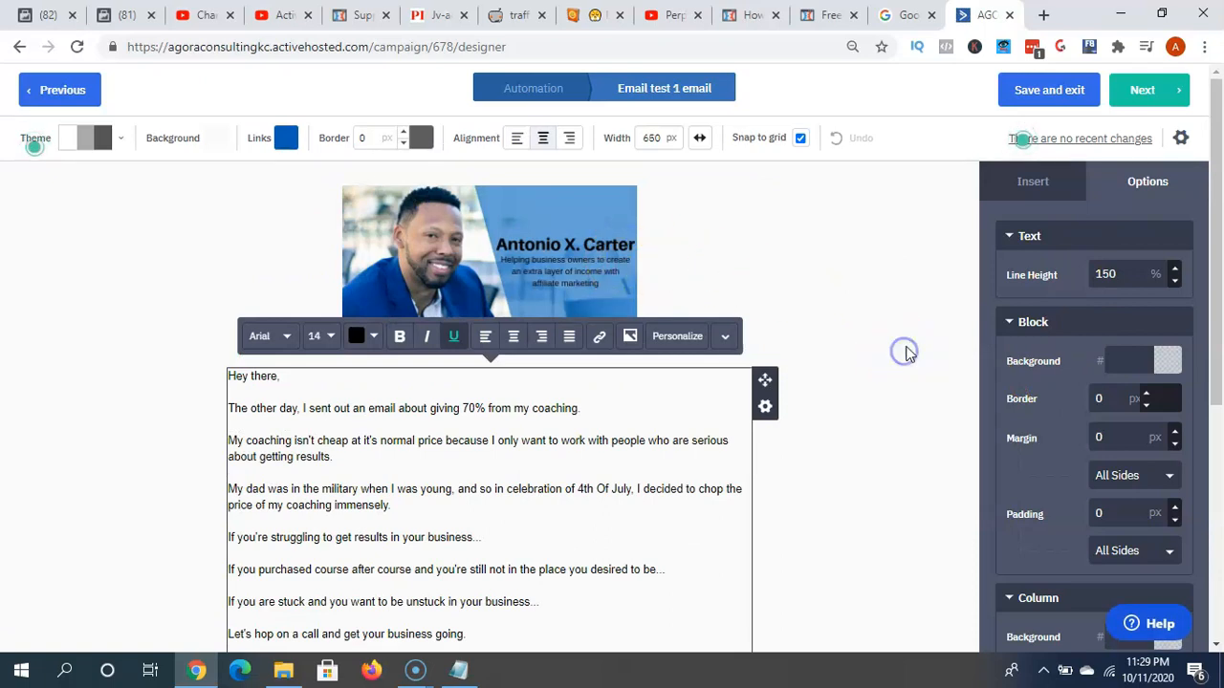
left_click(904, 350)
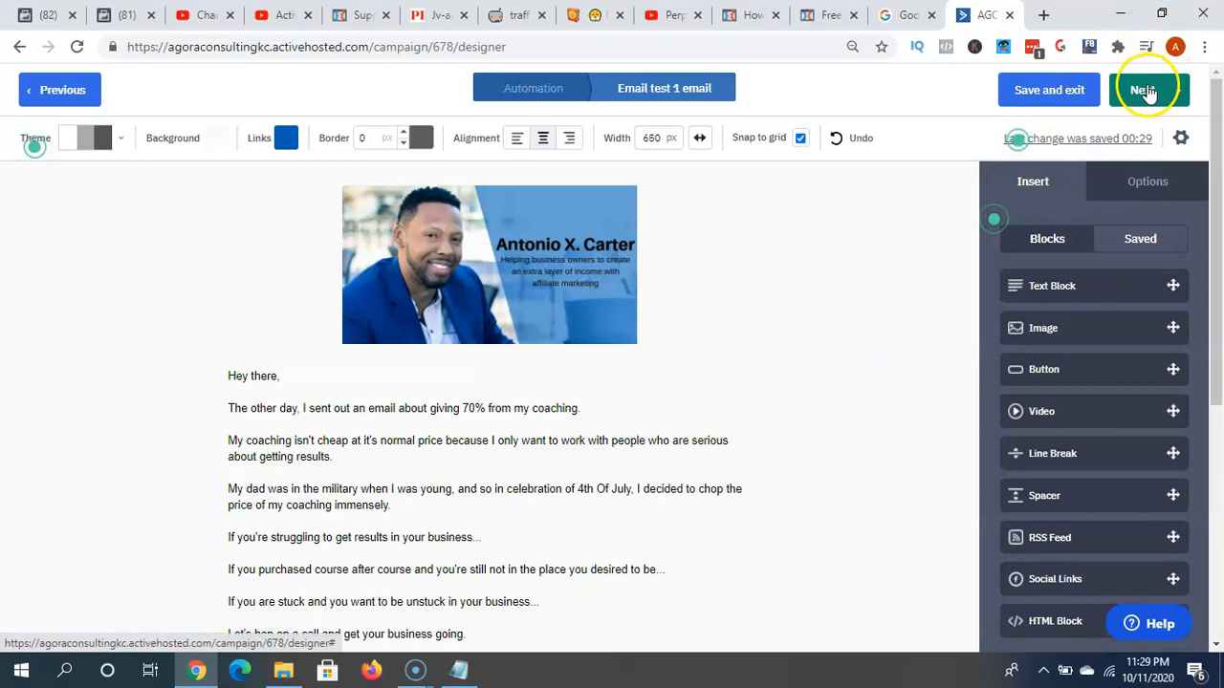
left_click(1145, 90)
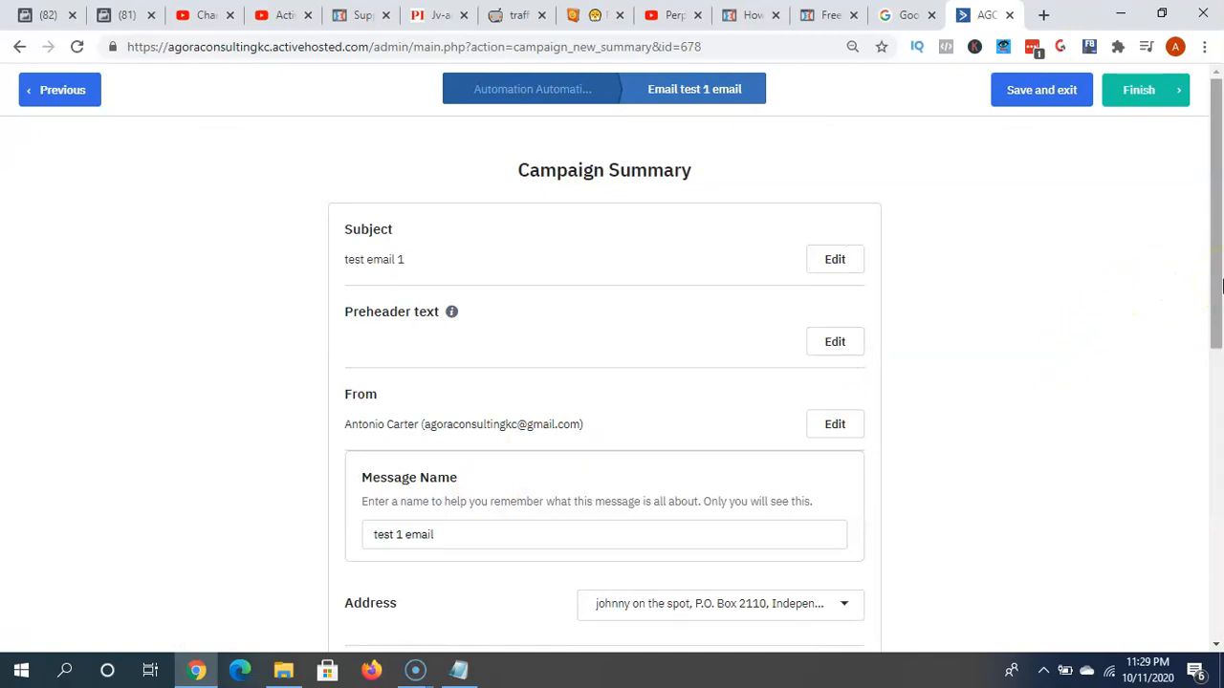
- Review the campaign summary's tracking options and spam check, and finish the email to return to the automation
left_click(1215, 219)
left_click_drag(1213, 216, 1211, 469)
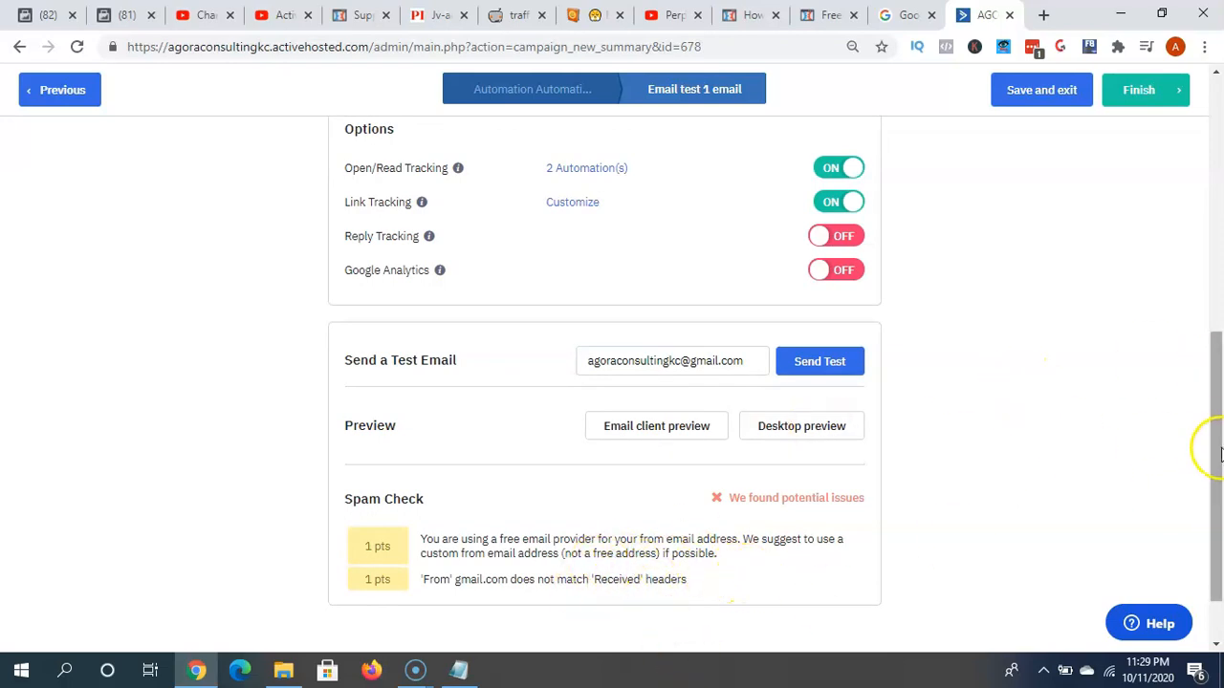
left_click_drag(1211, 449, 1209, 191)
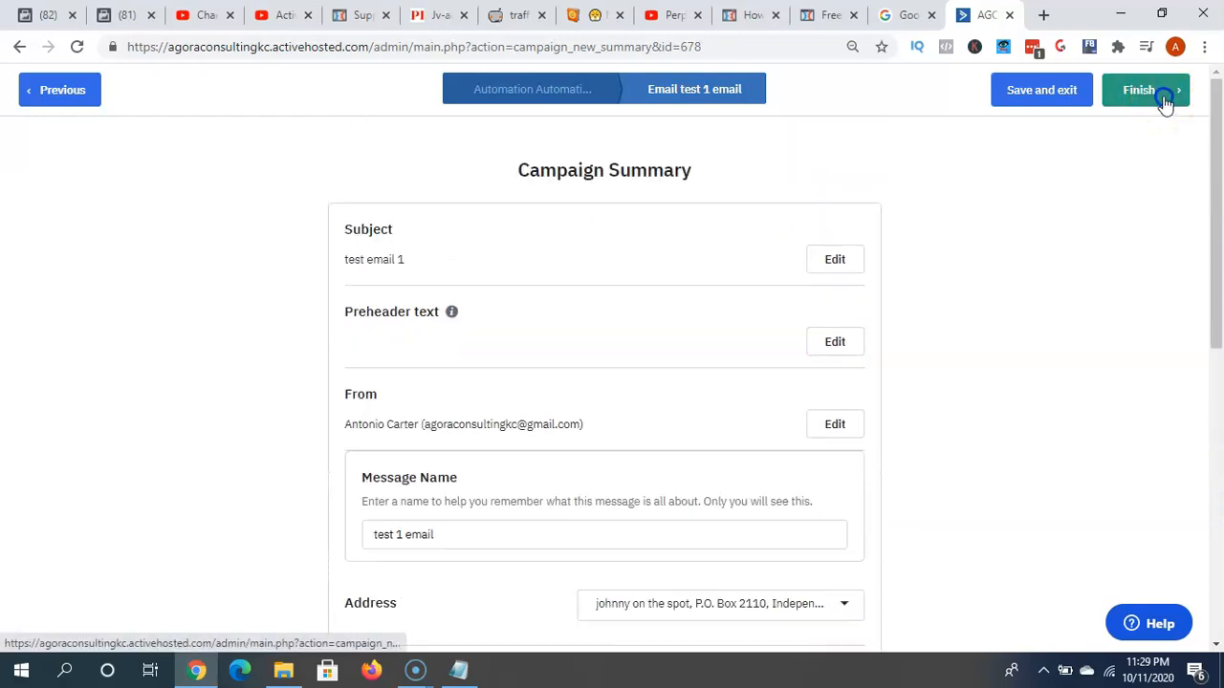
left_click(1166, 101)
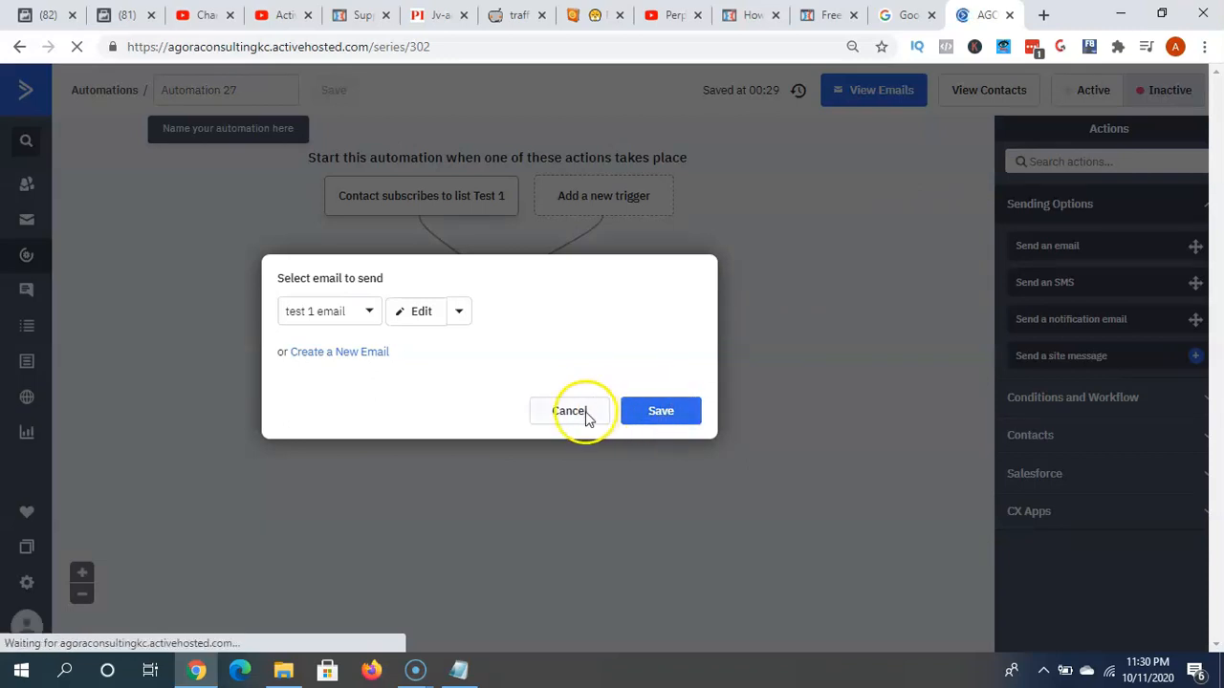
- Save "test 1 email" as the email sent by the automation's Send an email action
left_click(651, 423)
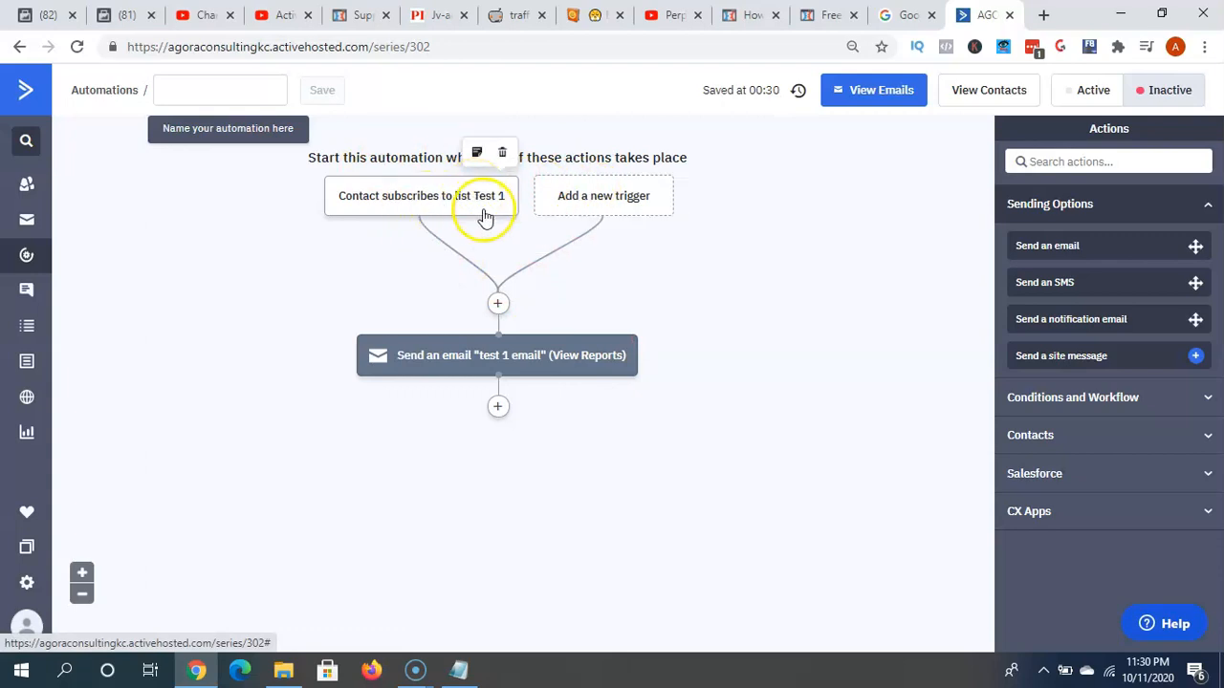
mouse_move(491, 377)
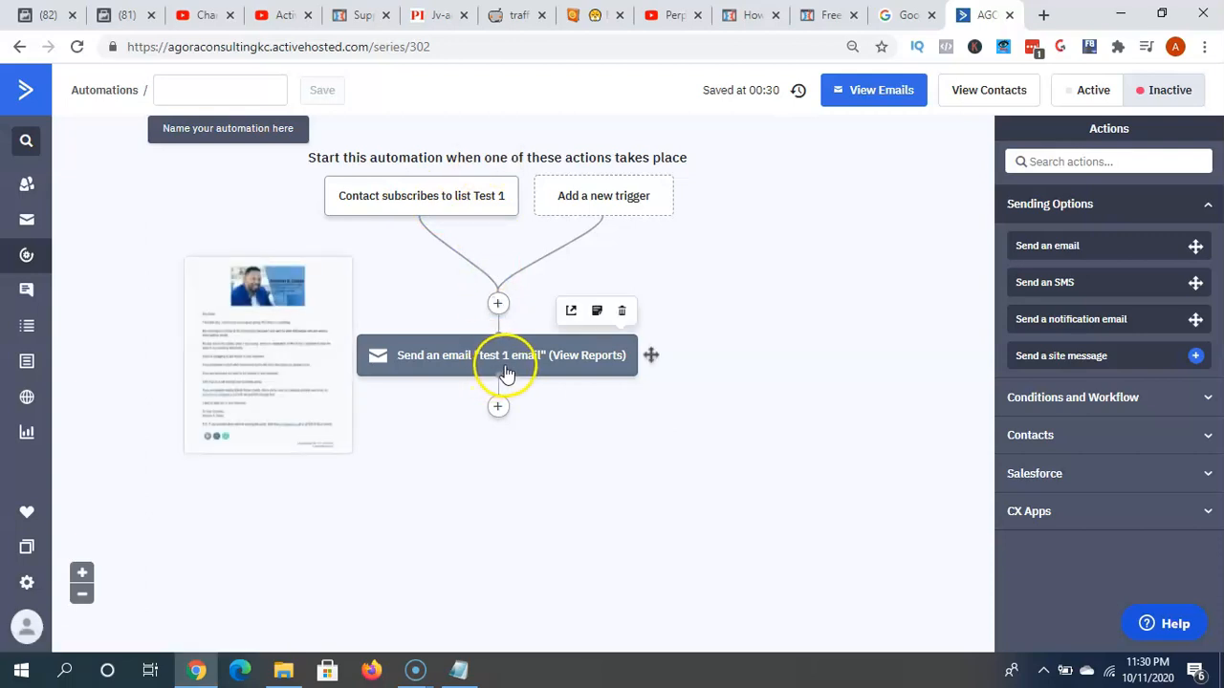
- Try to add a 1-minute wait below the "test 1 email" action
left_click(499, 409)
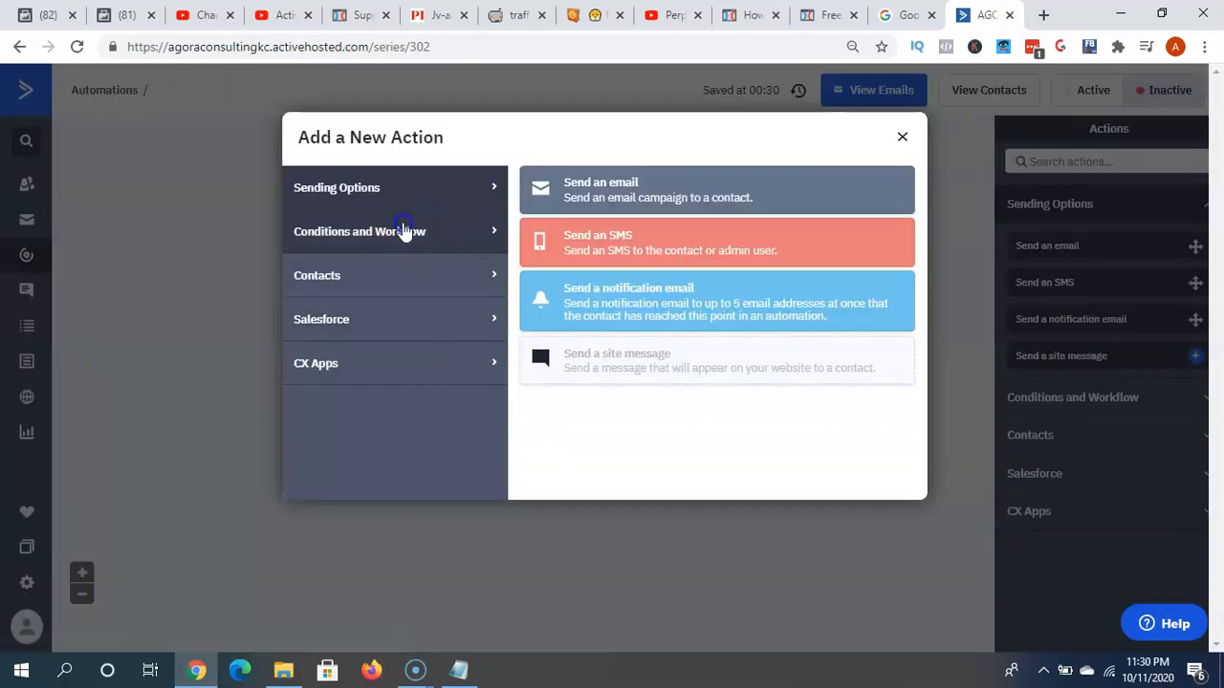
left_click(394, 235)
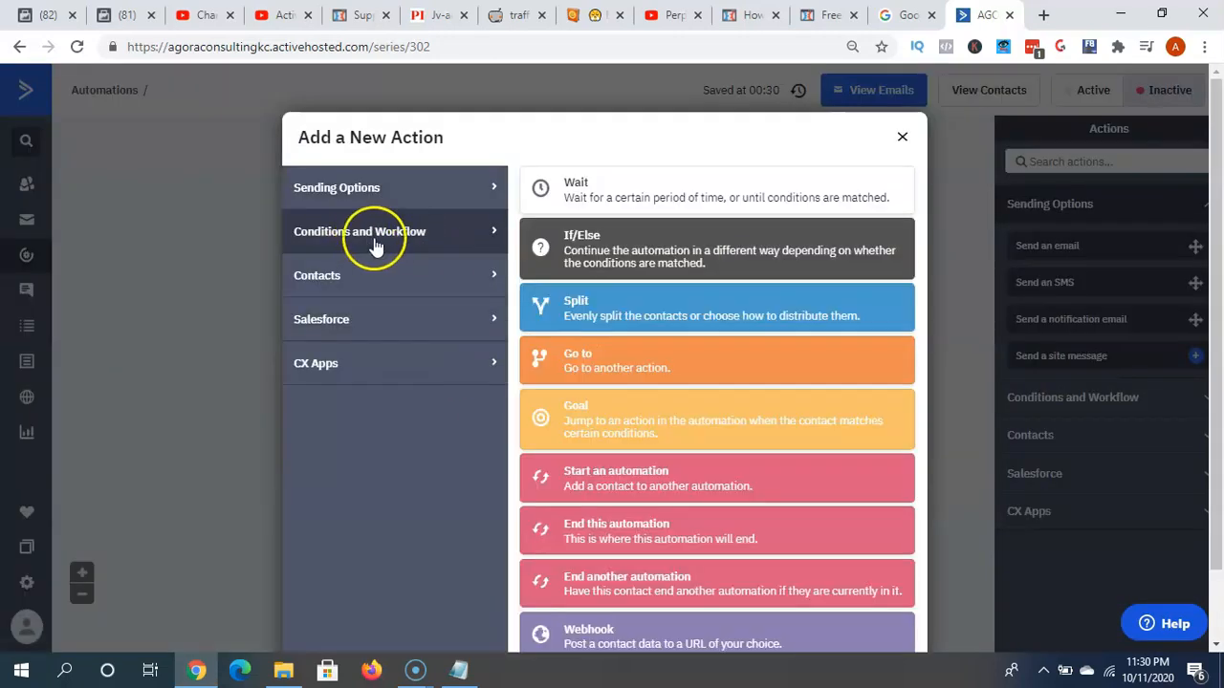
left_click(635, 191)
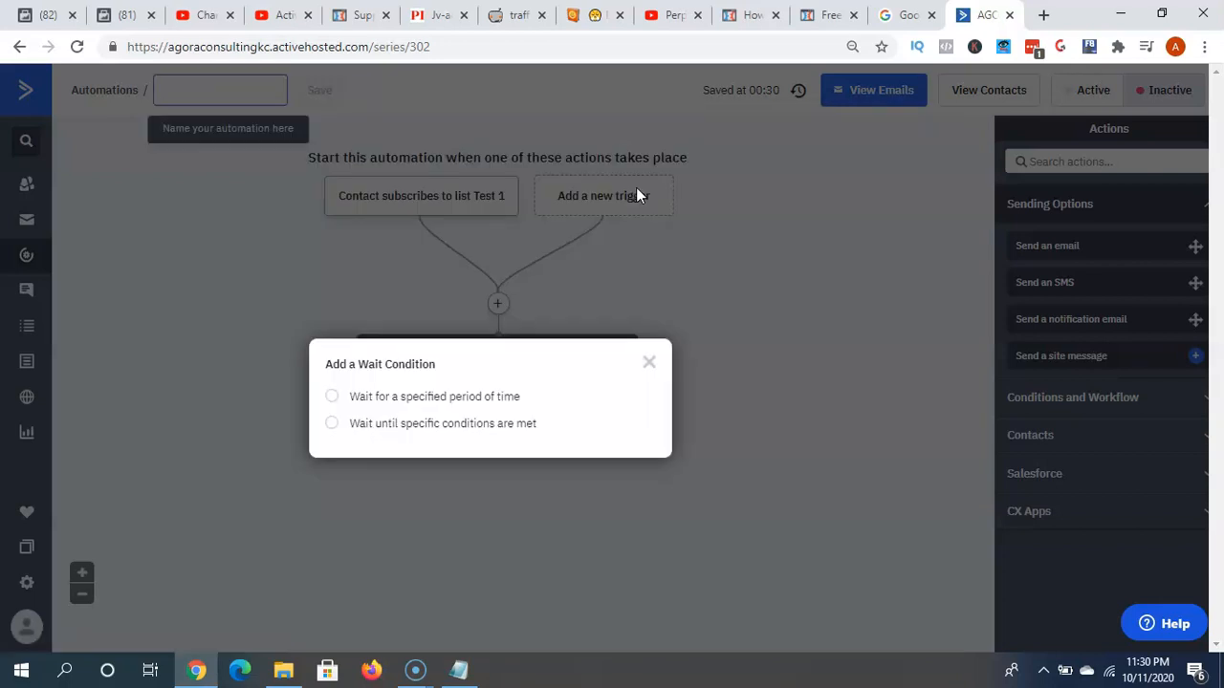
left_click(494, 397)
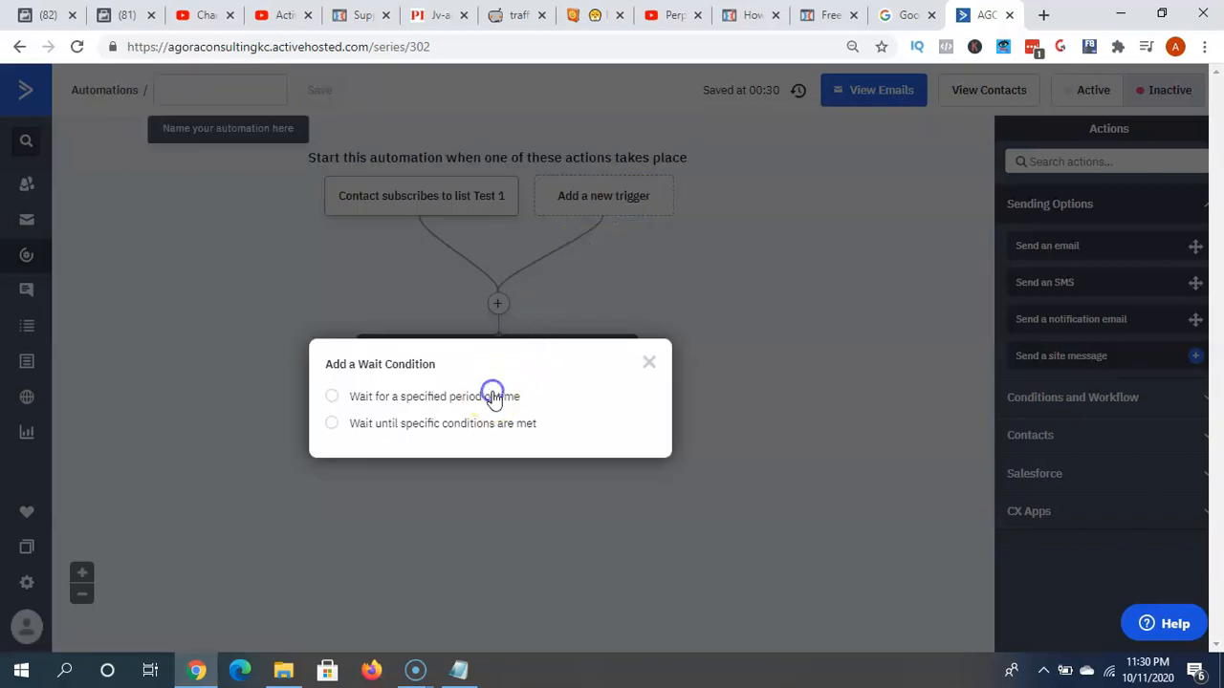
left_click(484, 415)
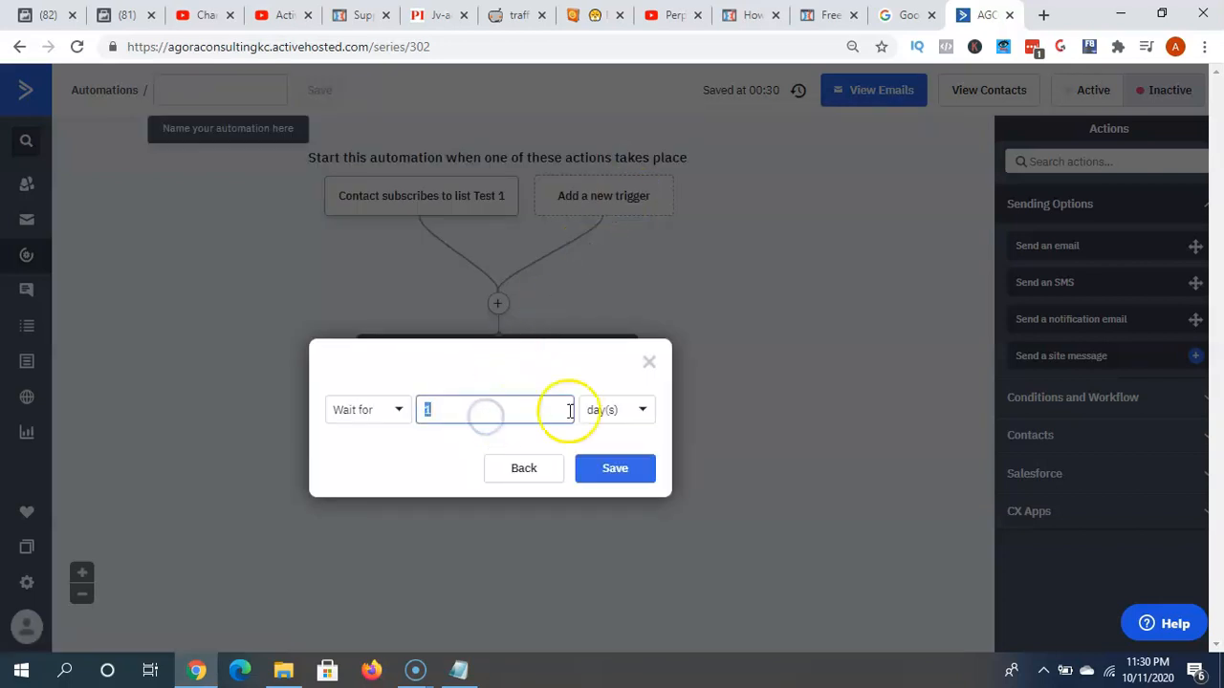
left_click(612, 419)
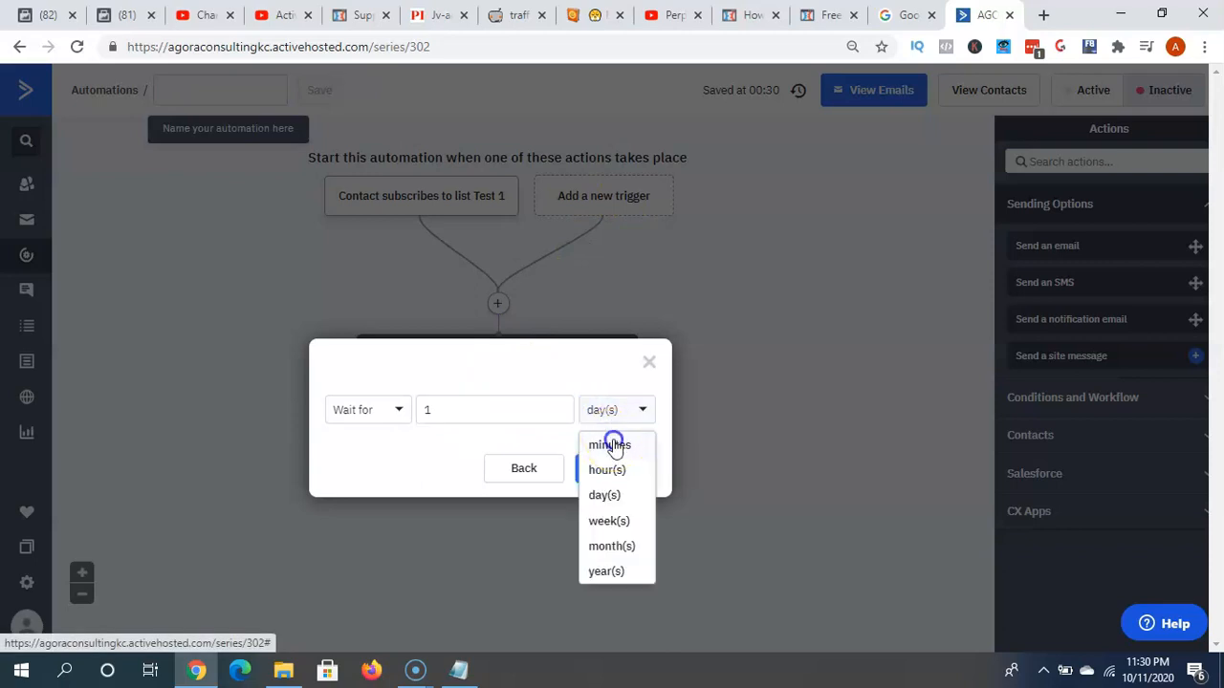
left_click(614, 444)
left_click(614, 469)
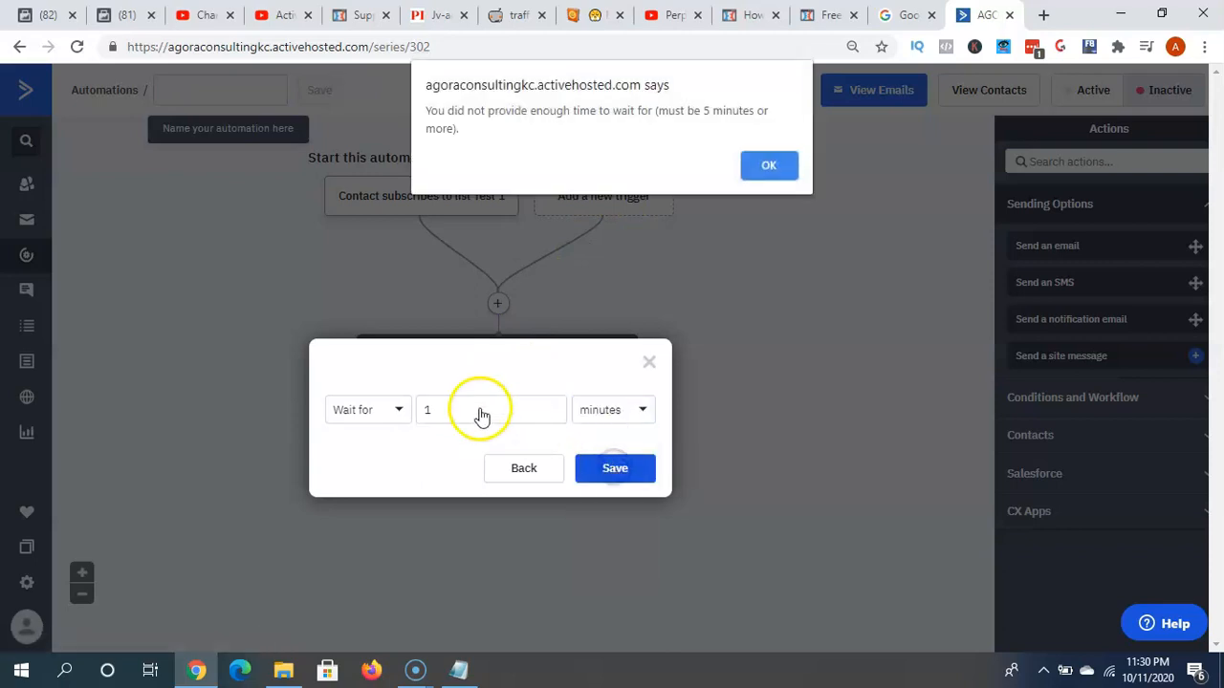
left_click(756, 164)
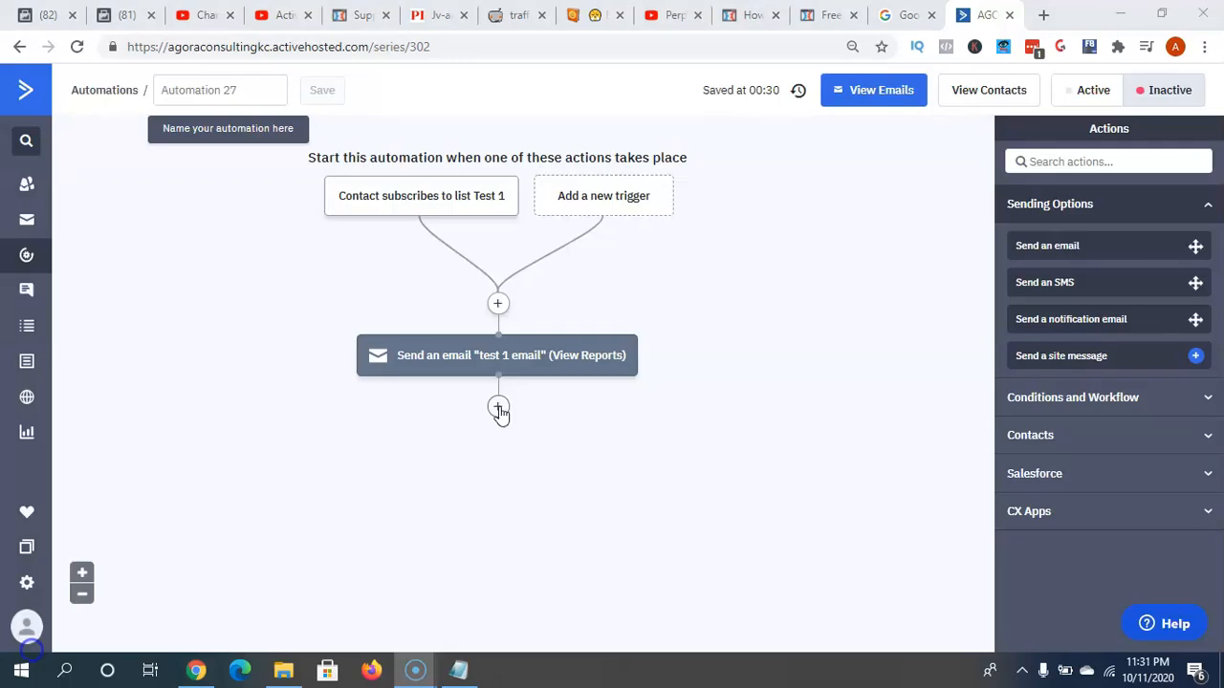
- Add a Wait action for a specified period of 30 minutes below the "test 1 email" action
left_click(498, 408)
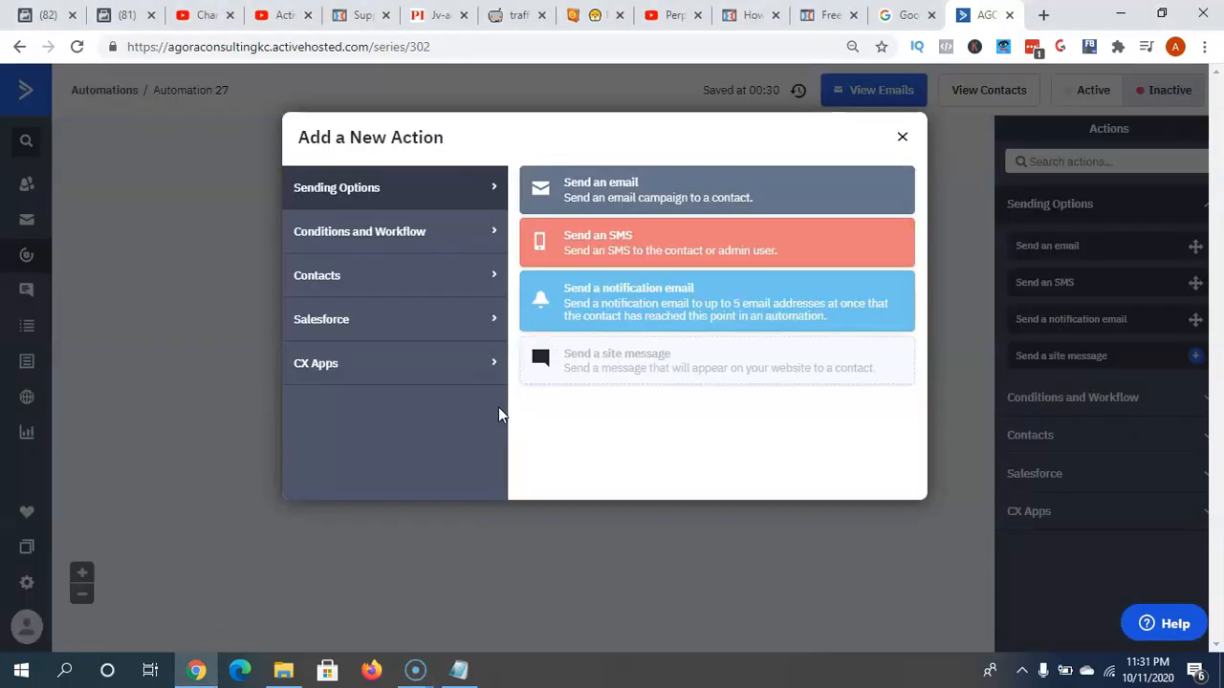
left_click(421, 231)
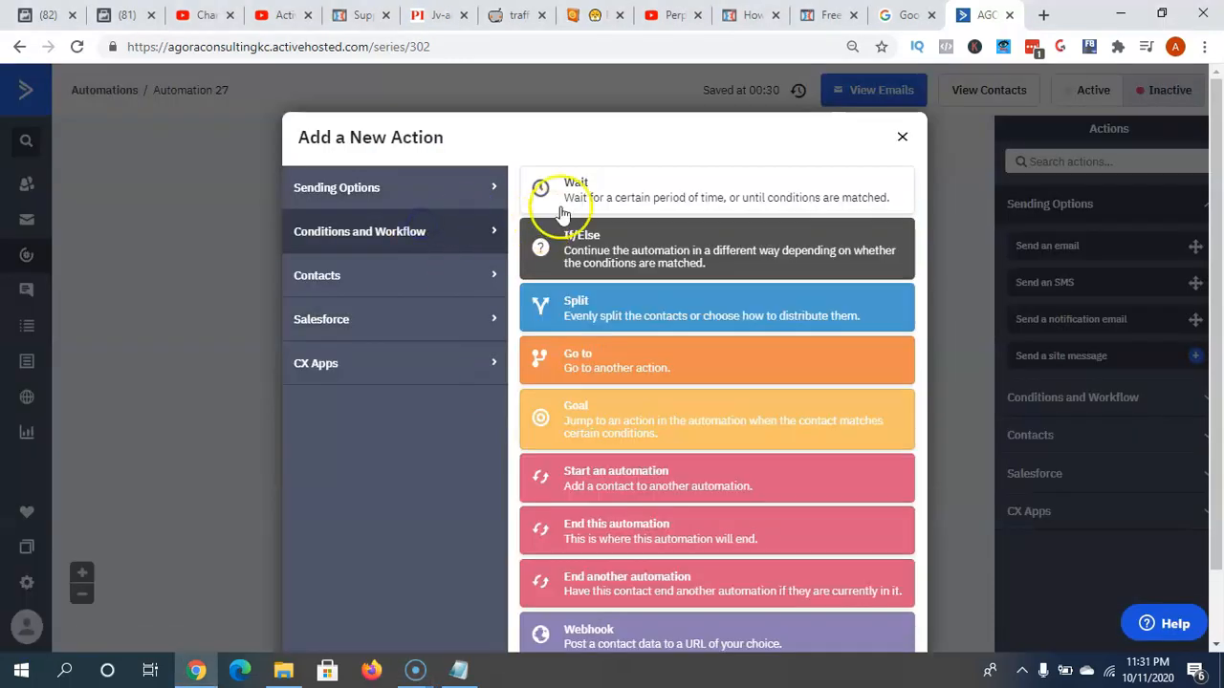
left_click(617, 191)
left_click(617, 194)
left_click(459, 396)
left_click(472, 404)
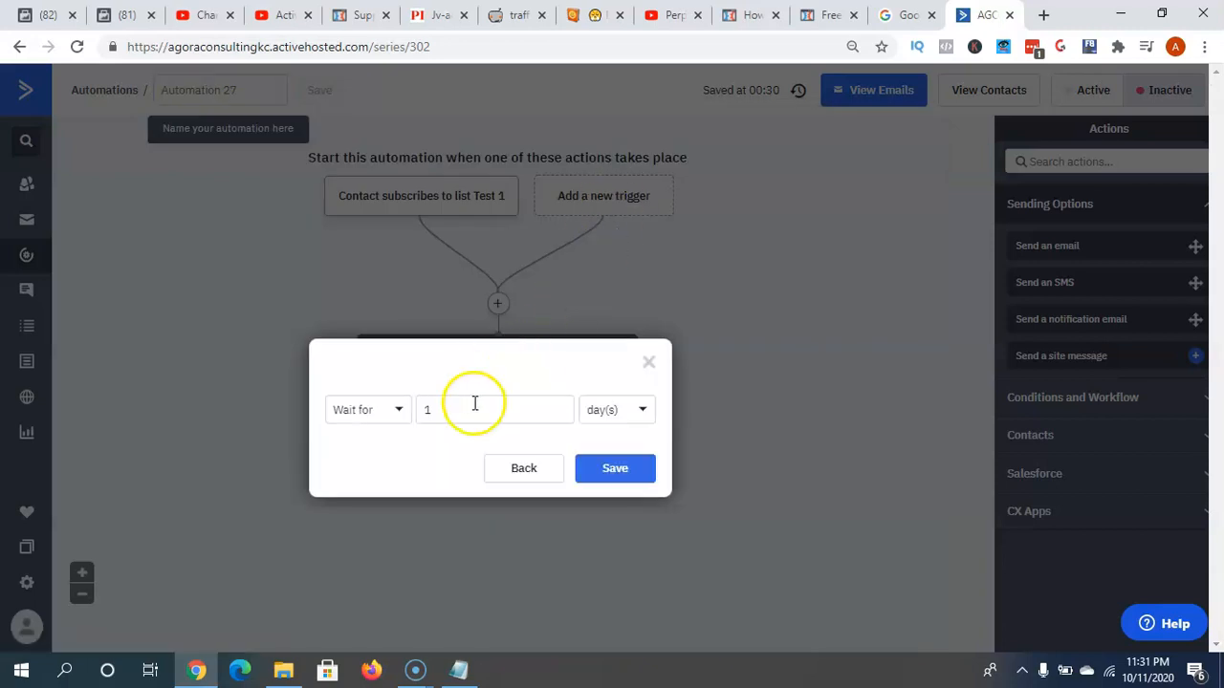
double_click(472, 403)
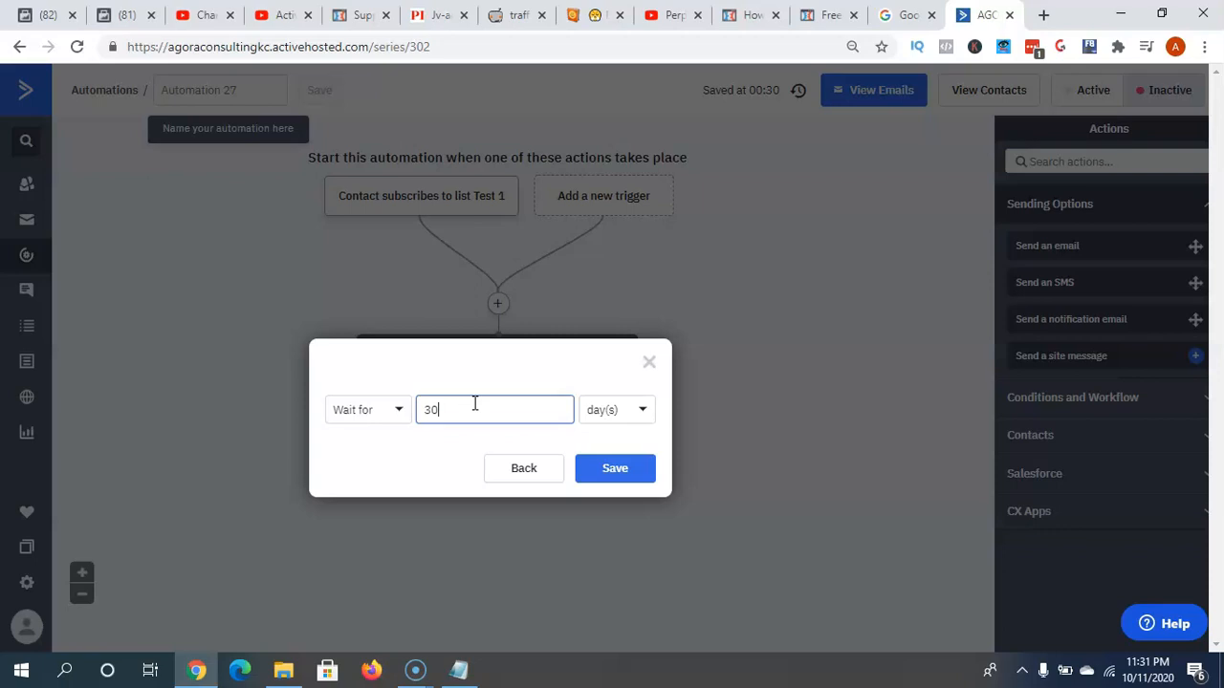
left_click(636, 411)
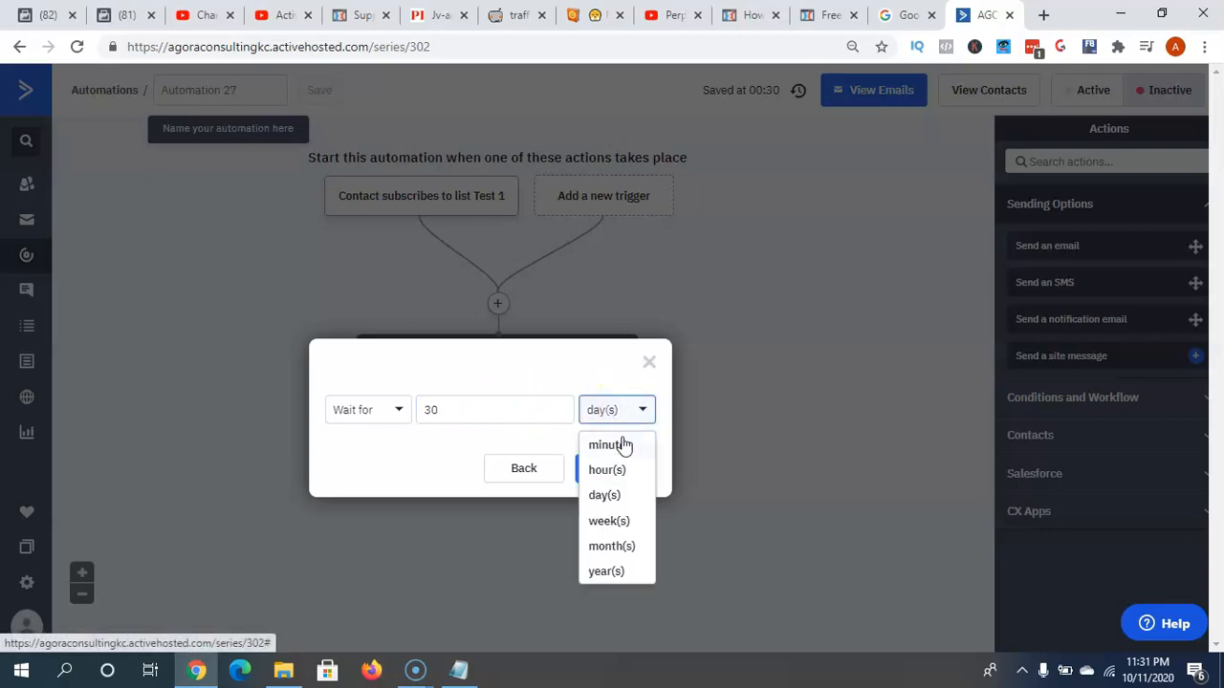
left_click(616, 446)
left_click(617, 470)
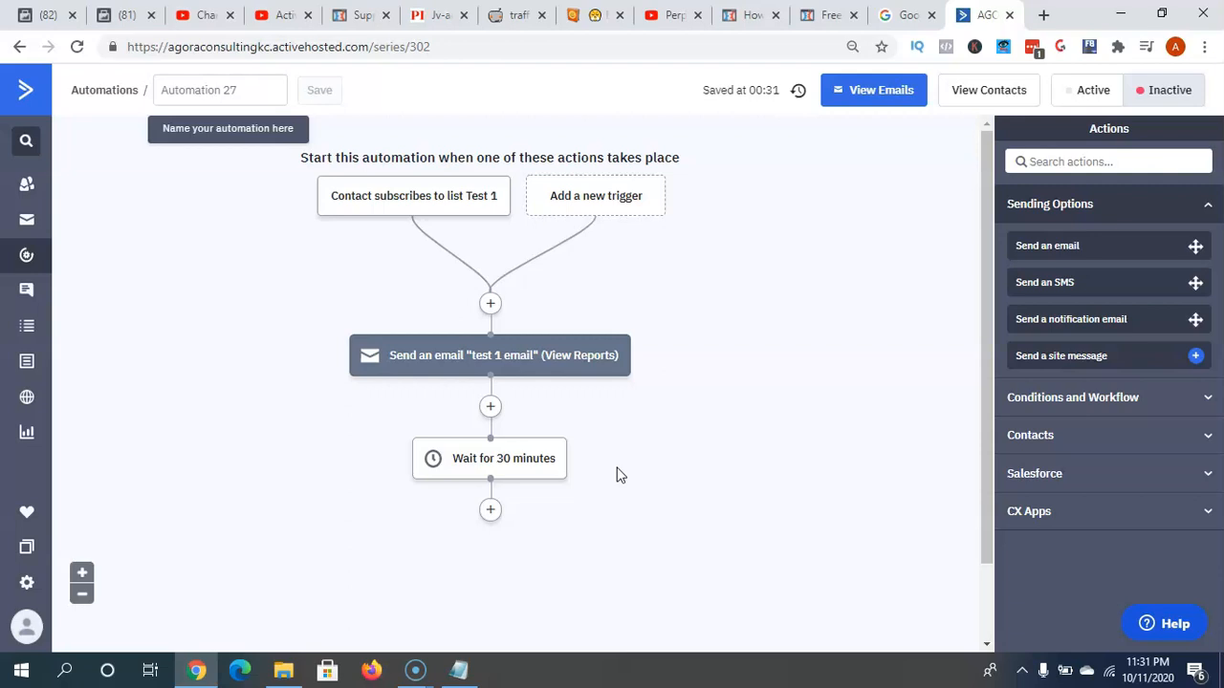
- Add an If/Else action below the 30-minute wait with the condition Has opened "test 1 email"
left_click(491, 510)
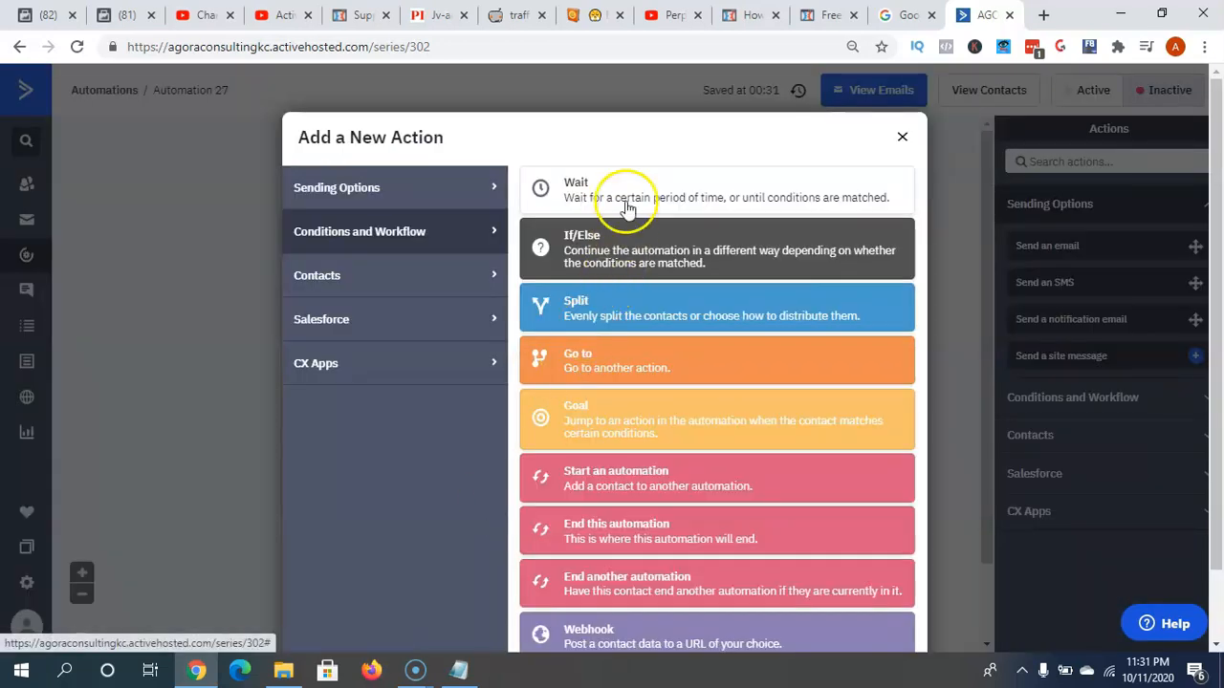
left_click(644, 250)
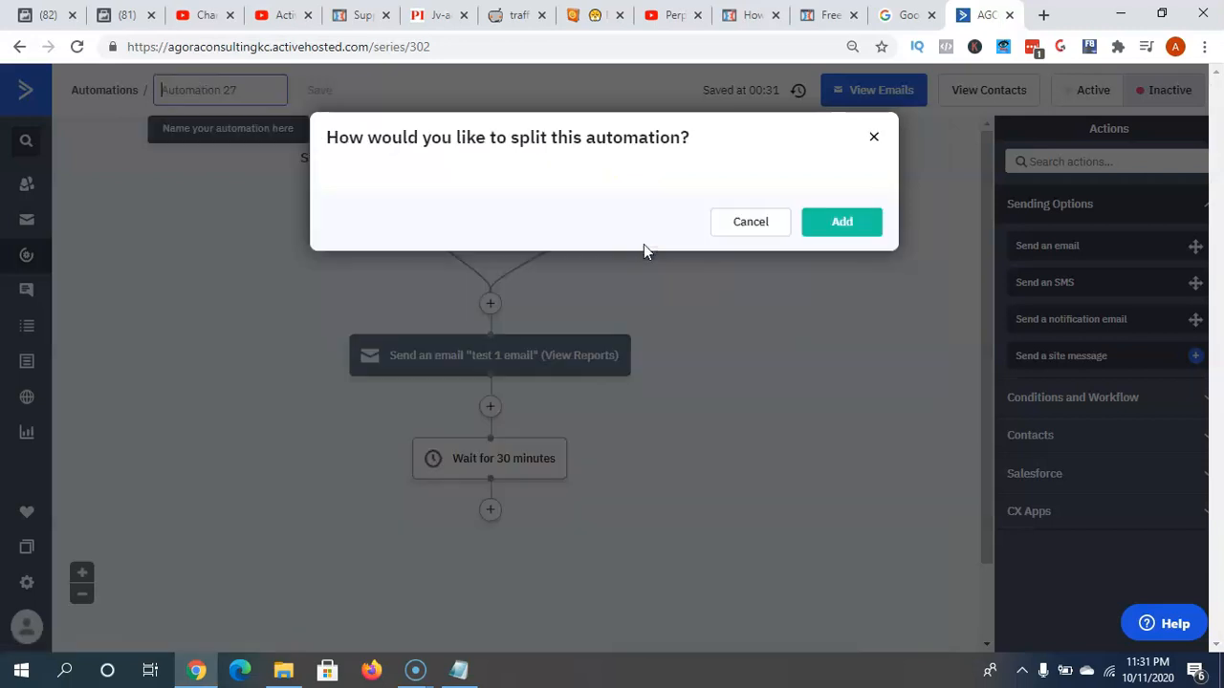
left_click(516, 214)
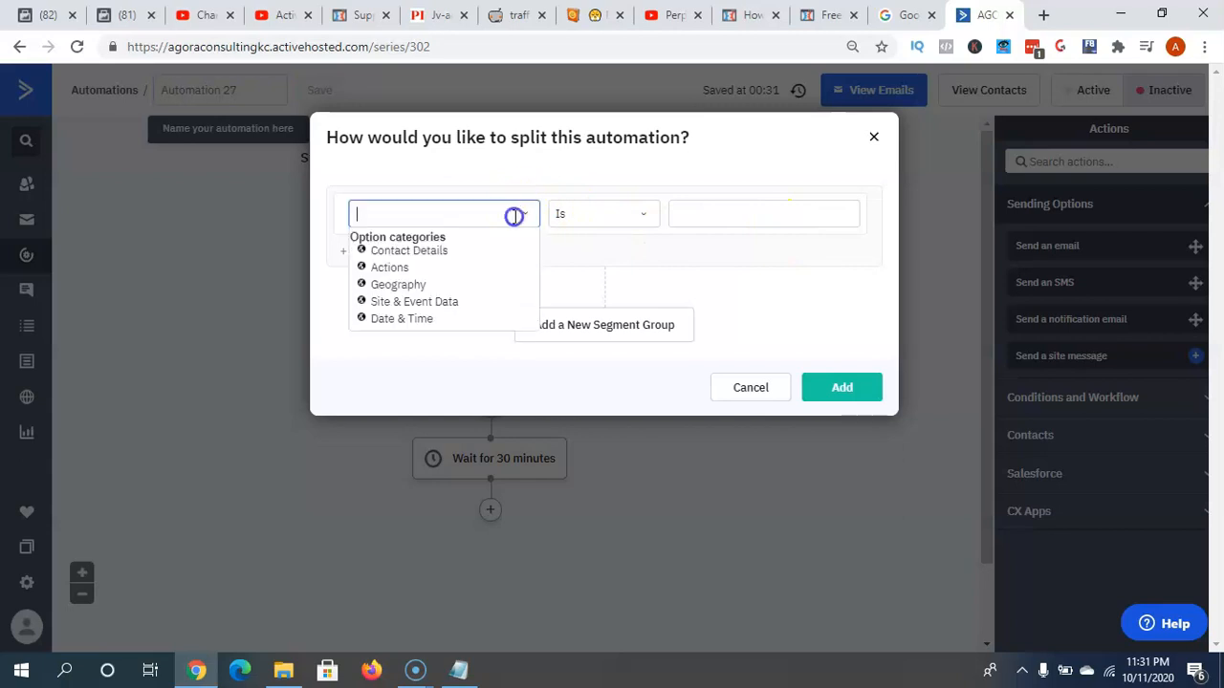
left_click(392, 268)
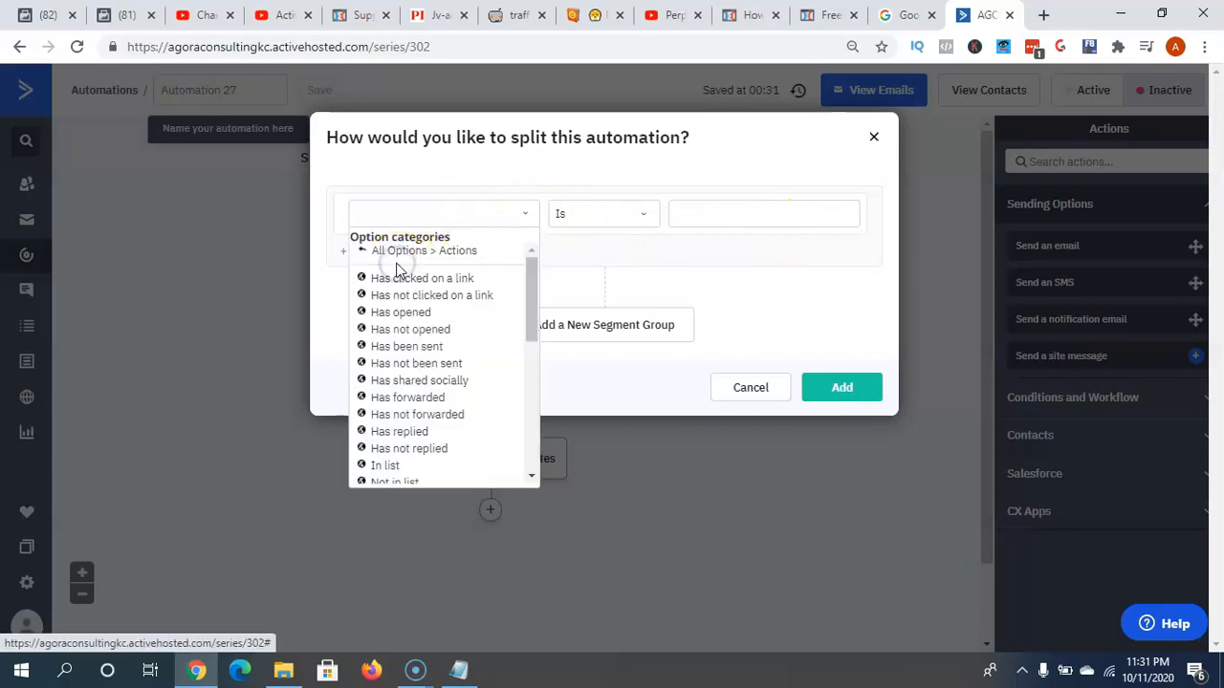
left_click(401, 312)
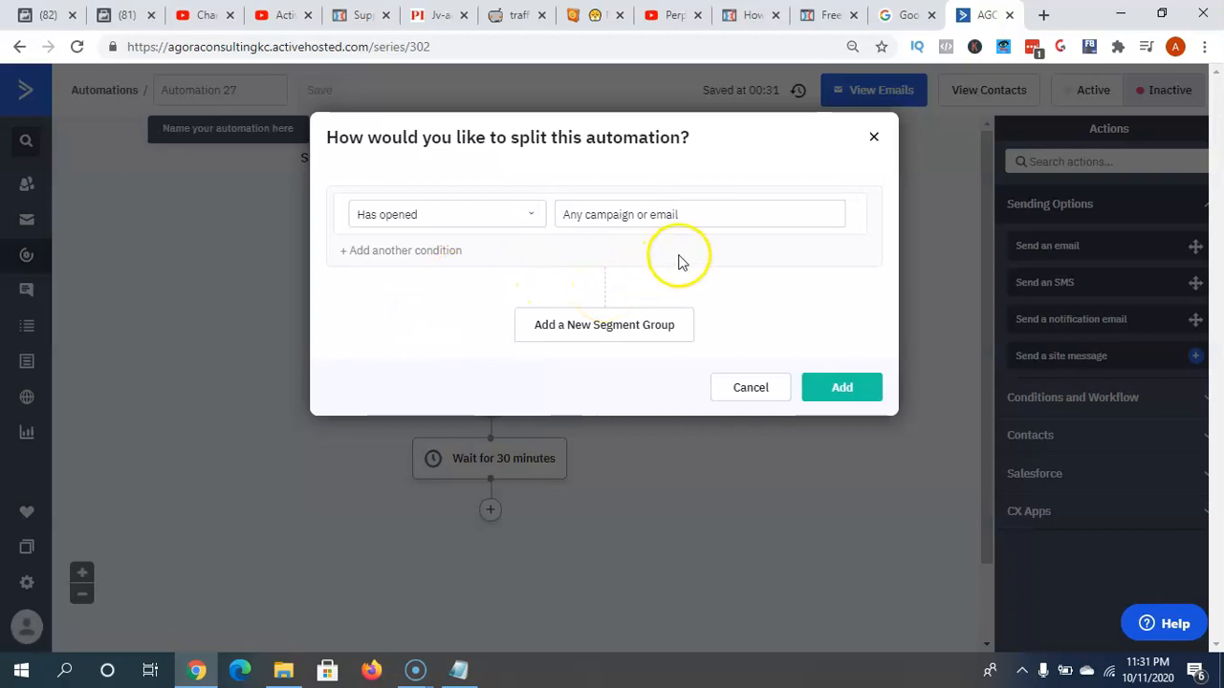
left_click(777, 209)
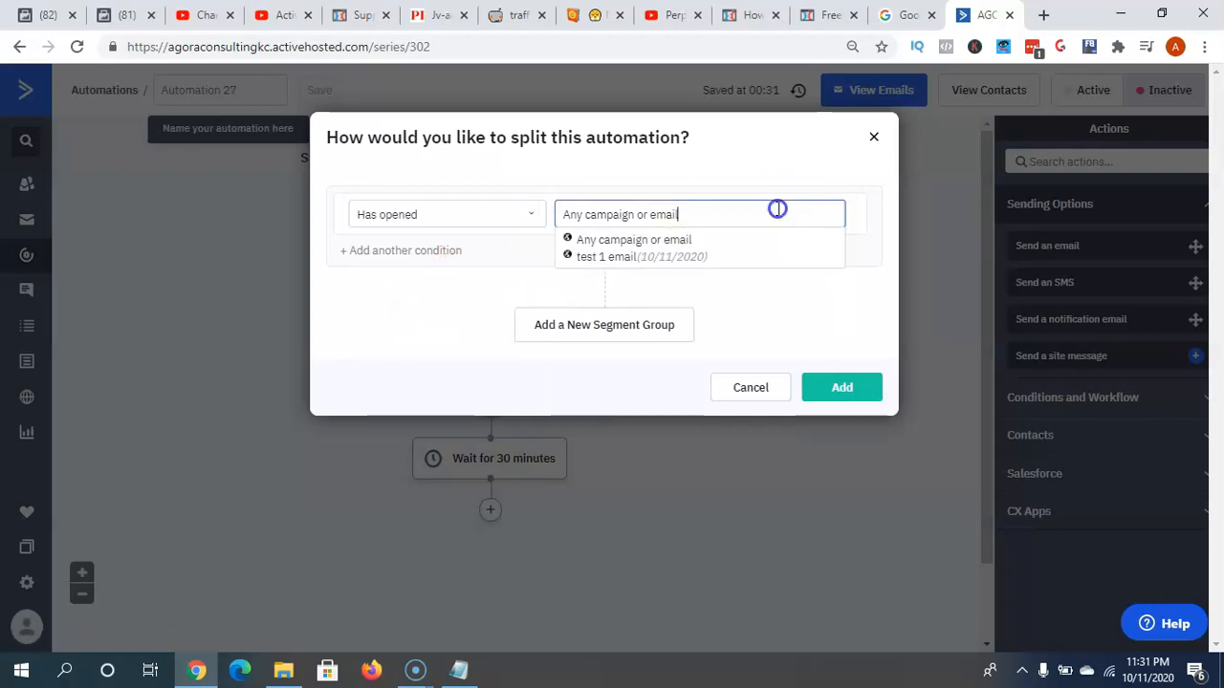
left_click(688, 260)
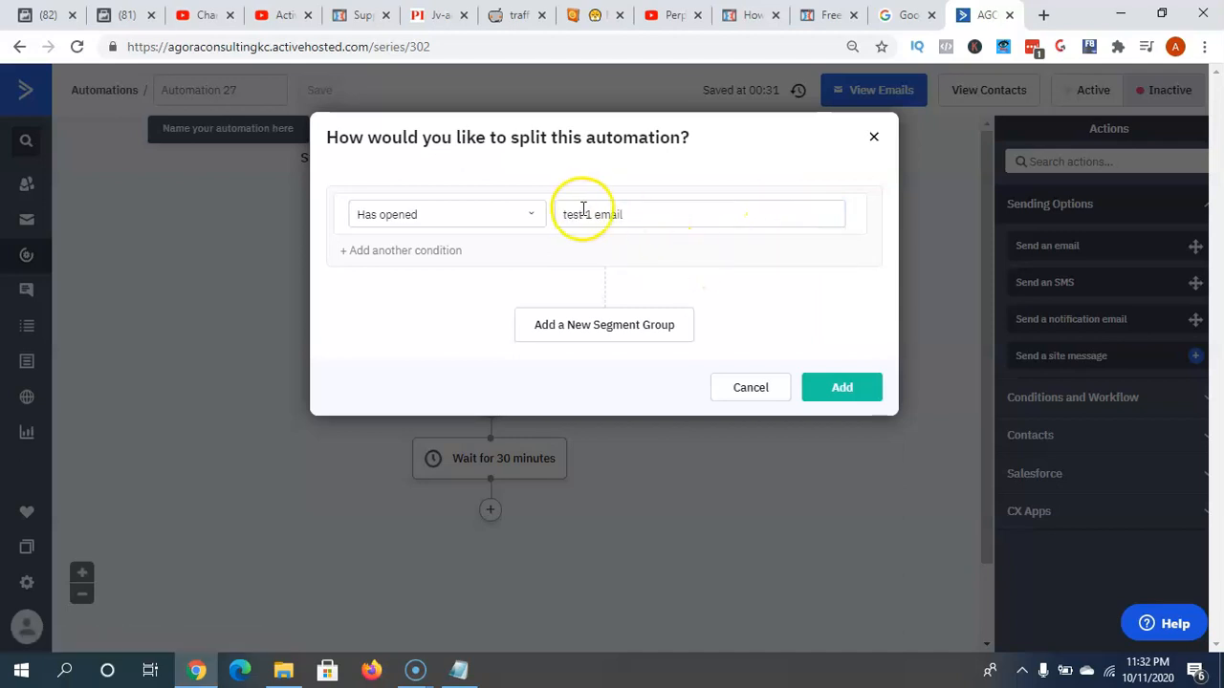
left_click(866, 392)
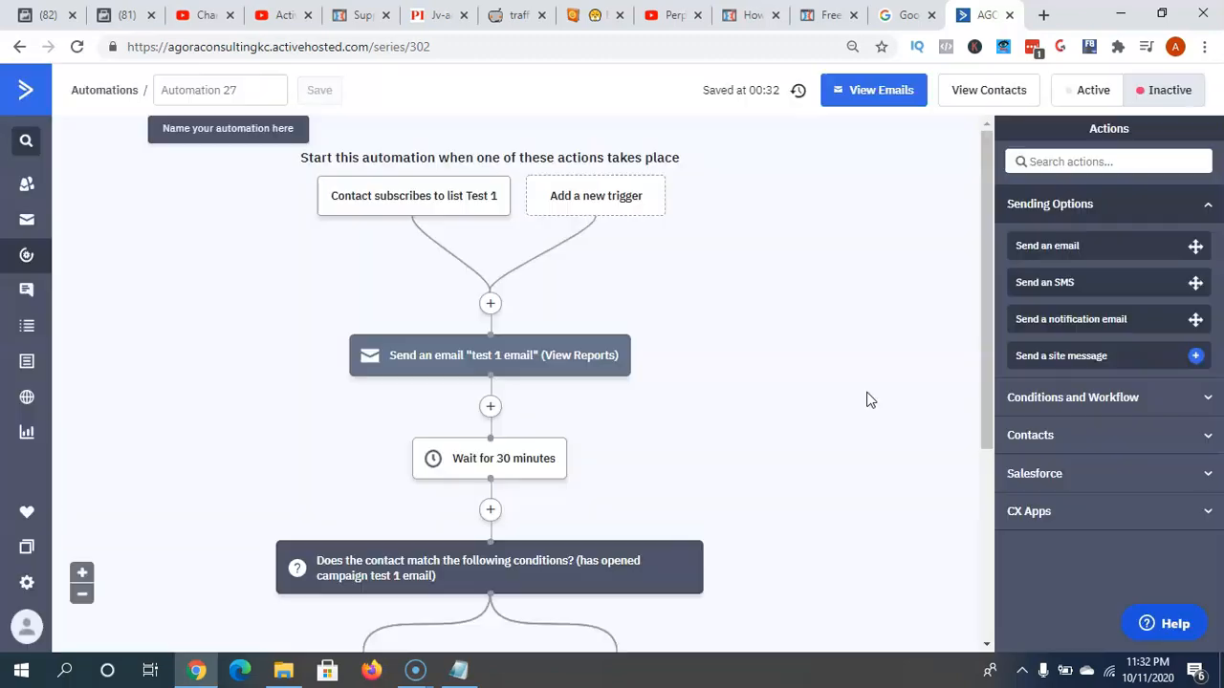
- Add a Wait action for a specified period of 1 day to the Yes branch of the If/Else condition
scroll(867, 400, "down", 3)
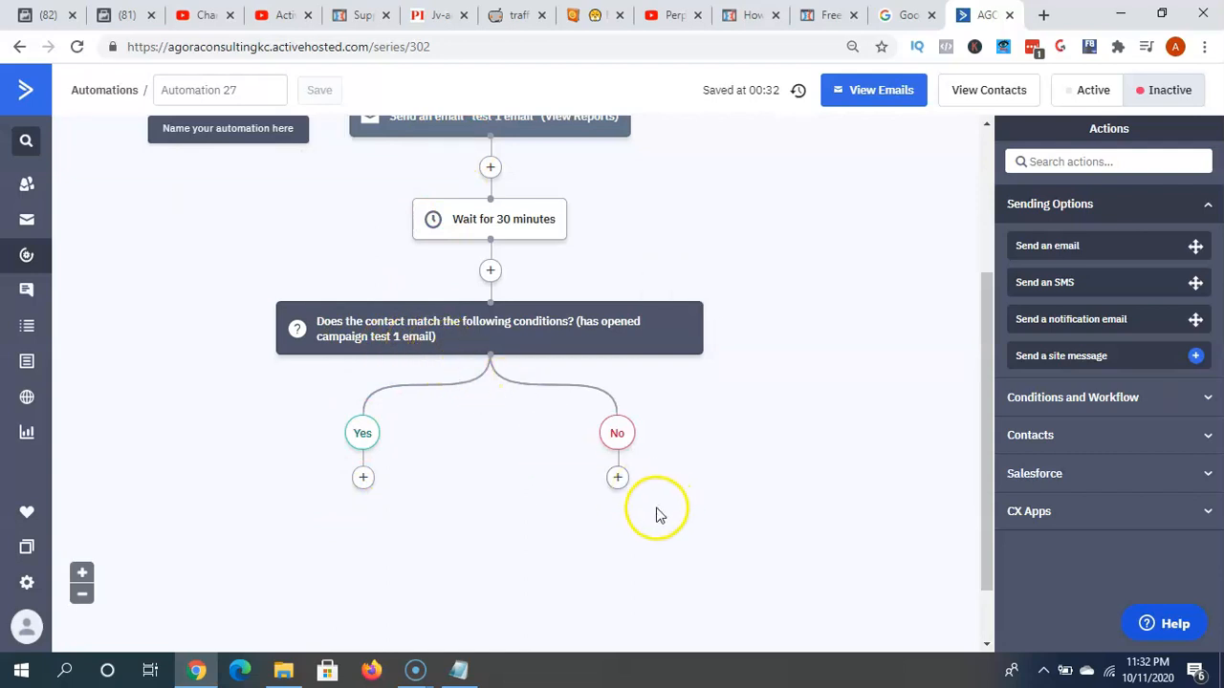
left_click(621, 479)
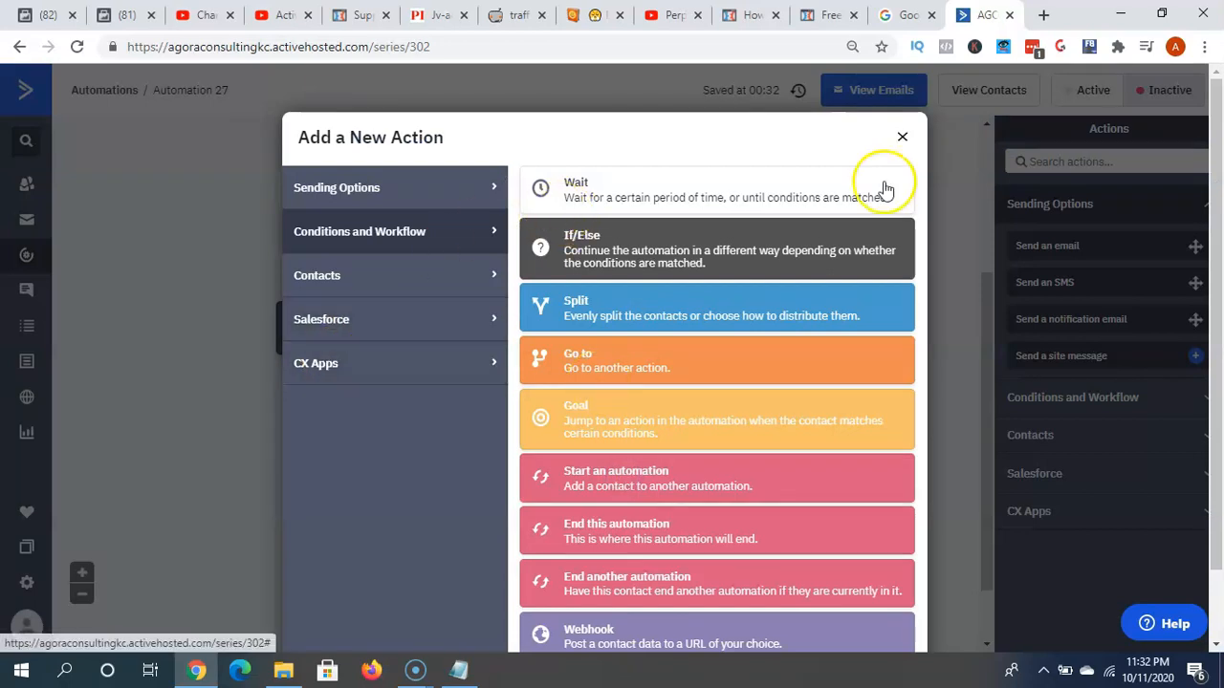
left_click(904, 139)
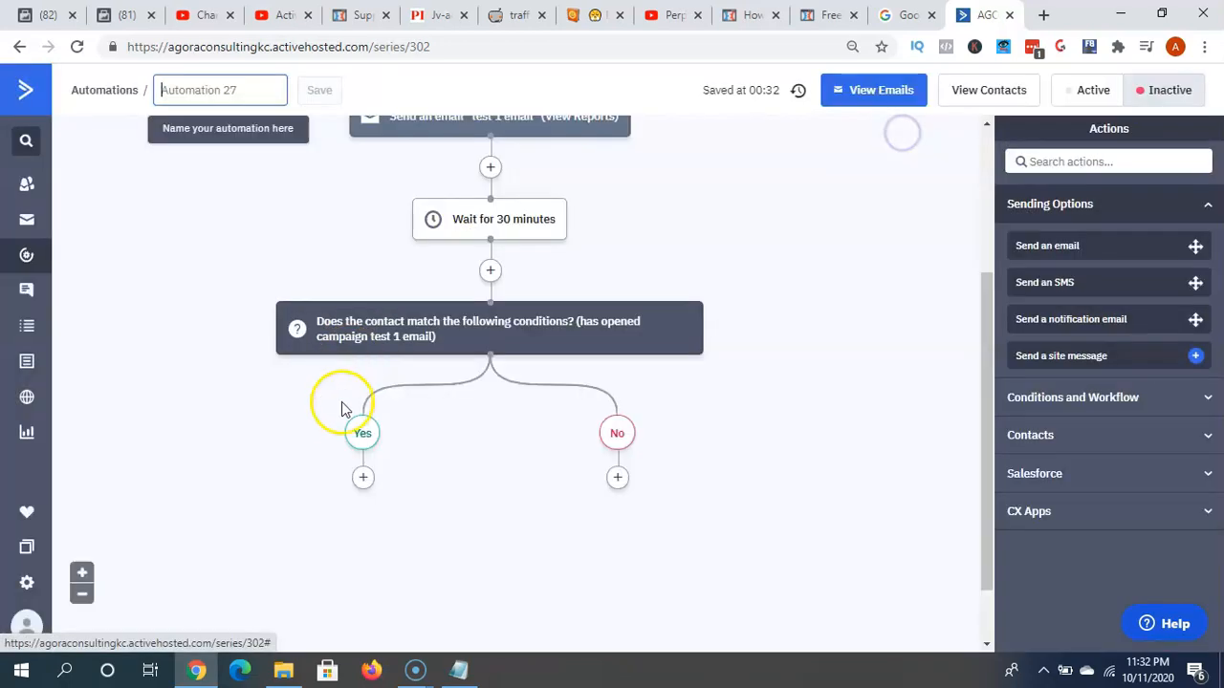
left_click(369, 481)
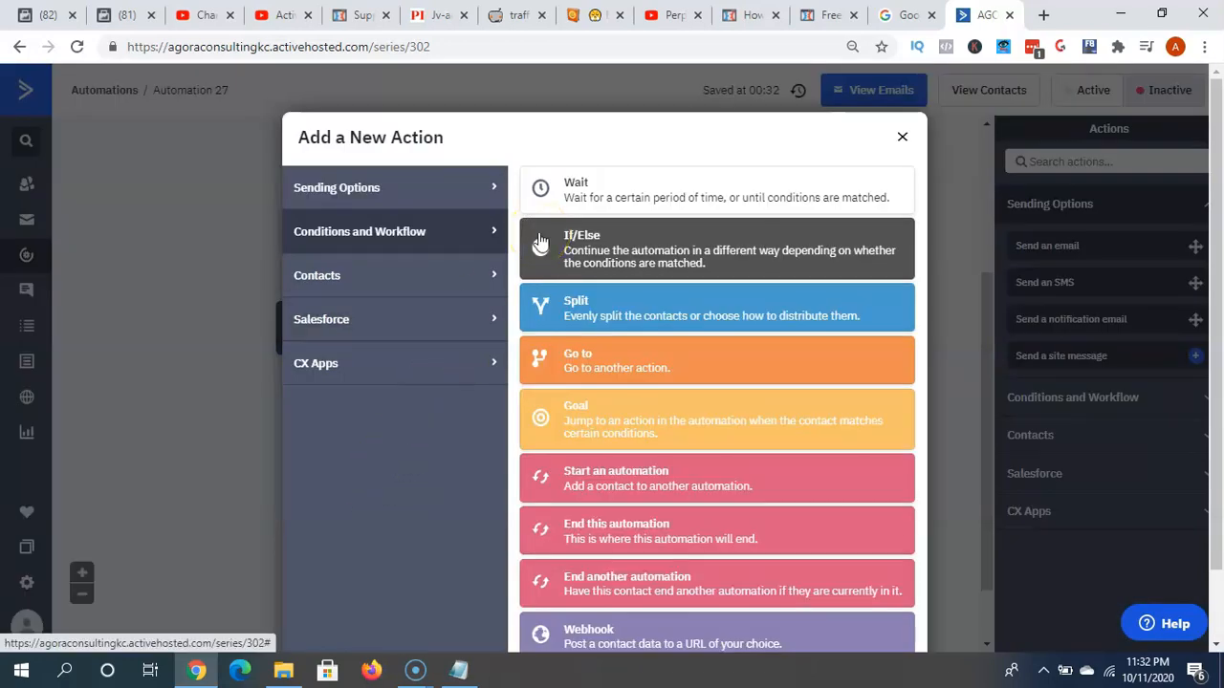
left_click(604, 201)
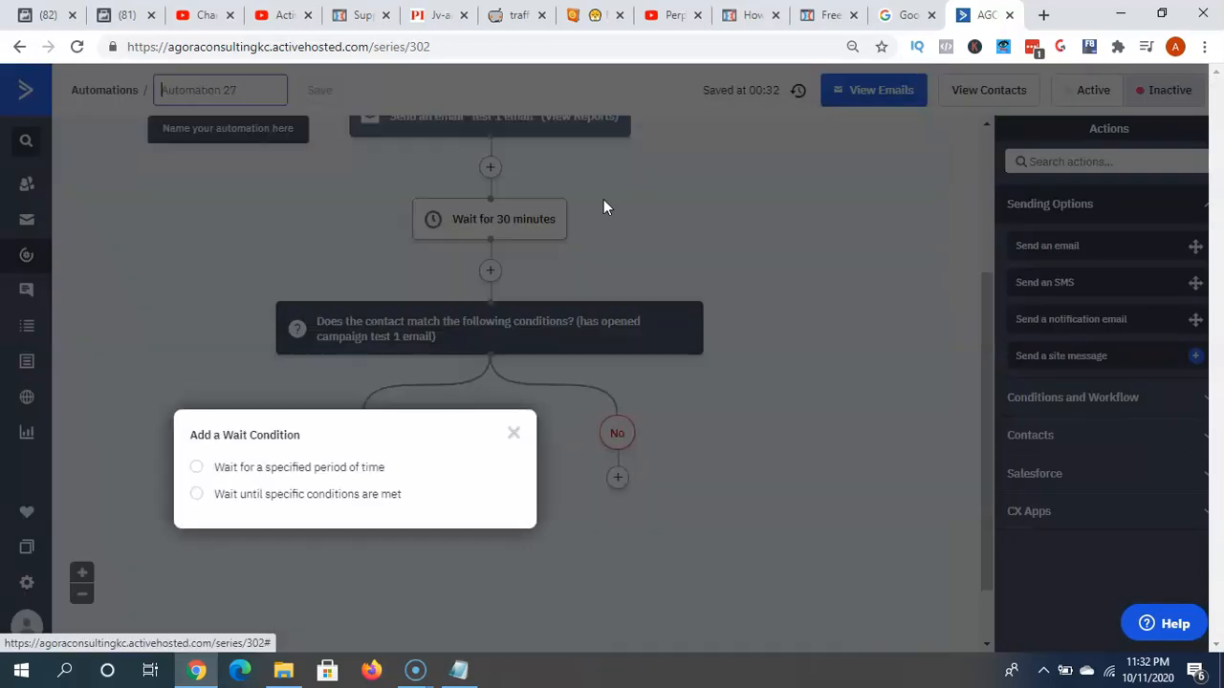
left_click(307, 470)
left_click(479, 541)
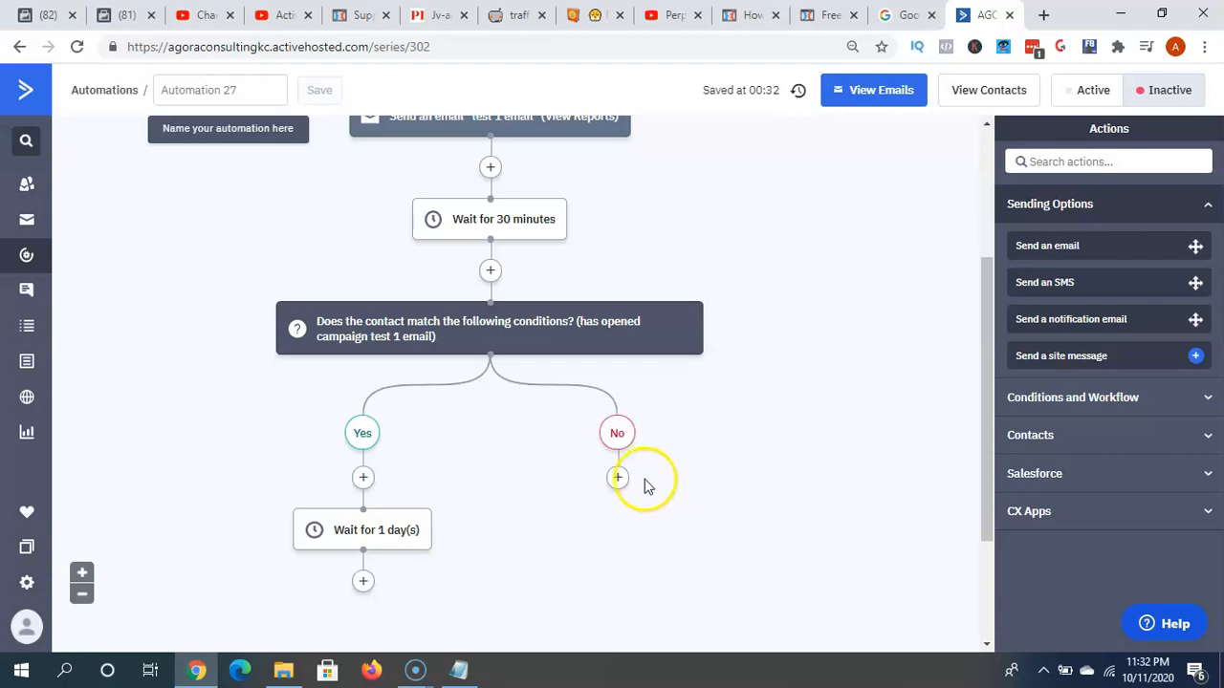
- Add a Wait action for a specified period of 1 day to the No branch of the If/Else condition
left_click(618, 479)
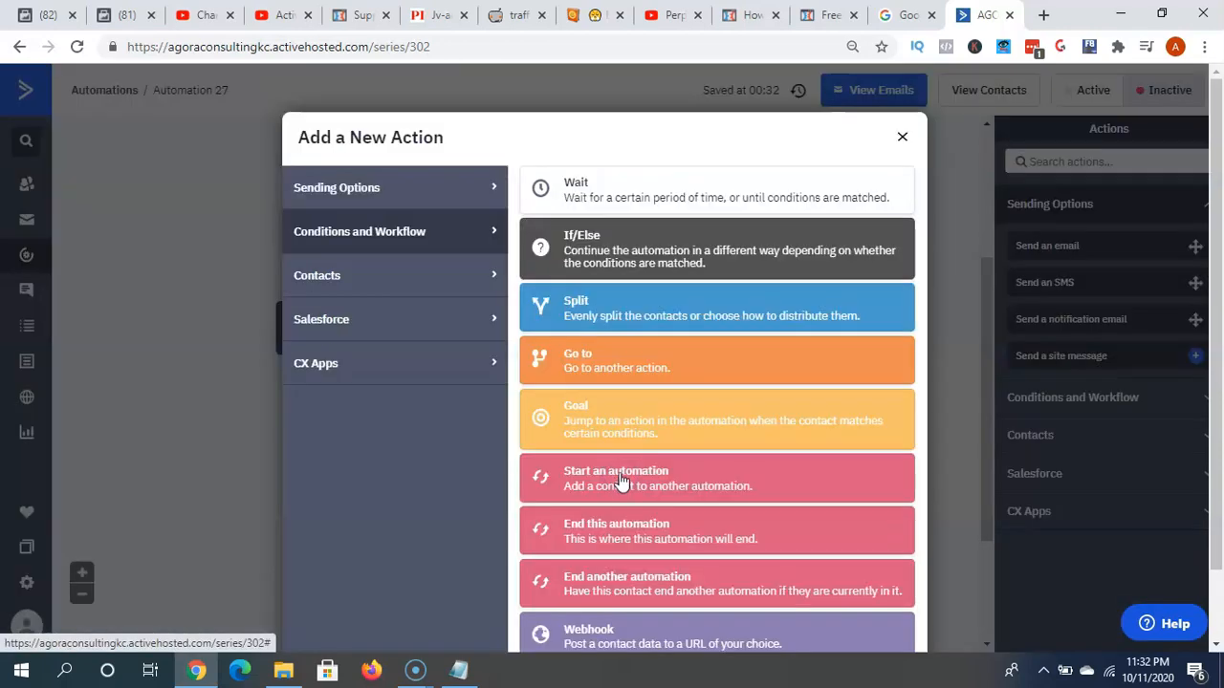
left_click(623, 194)
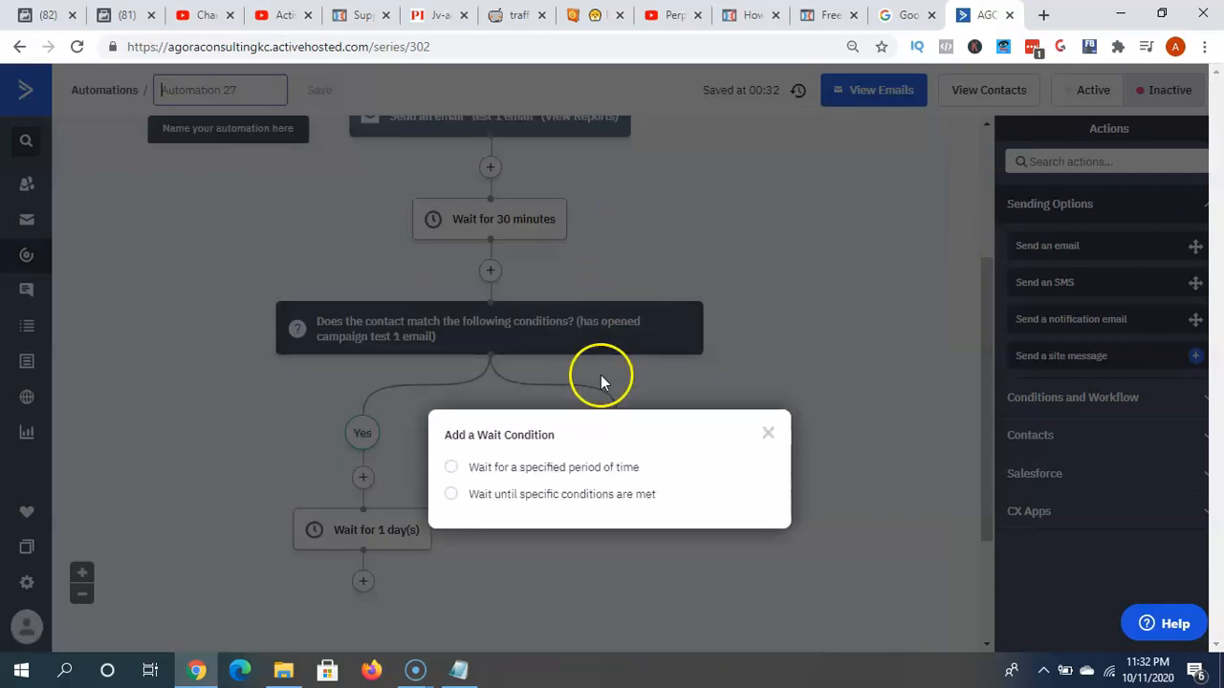
left_click(592, 468)
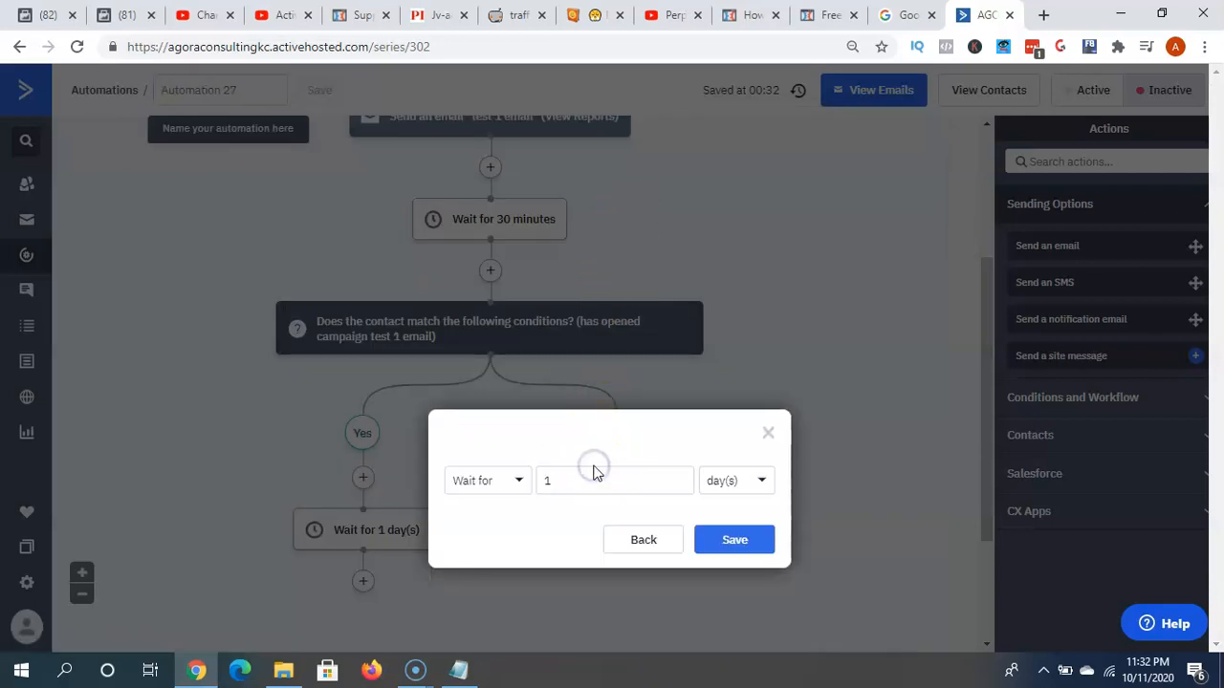
left_click(753, 548)
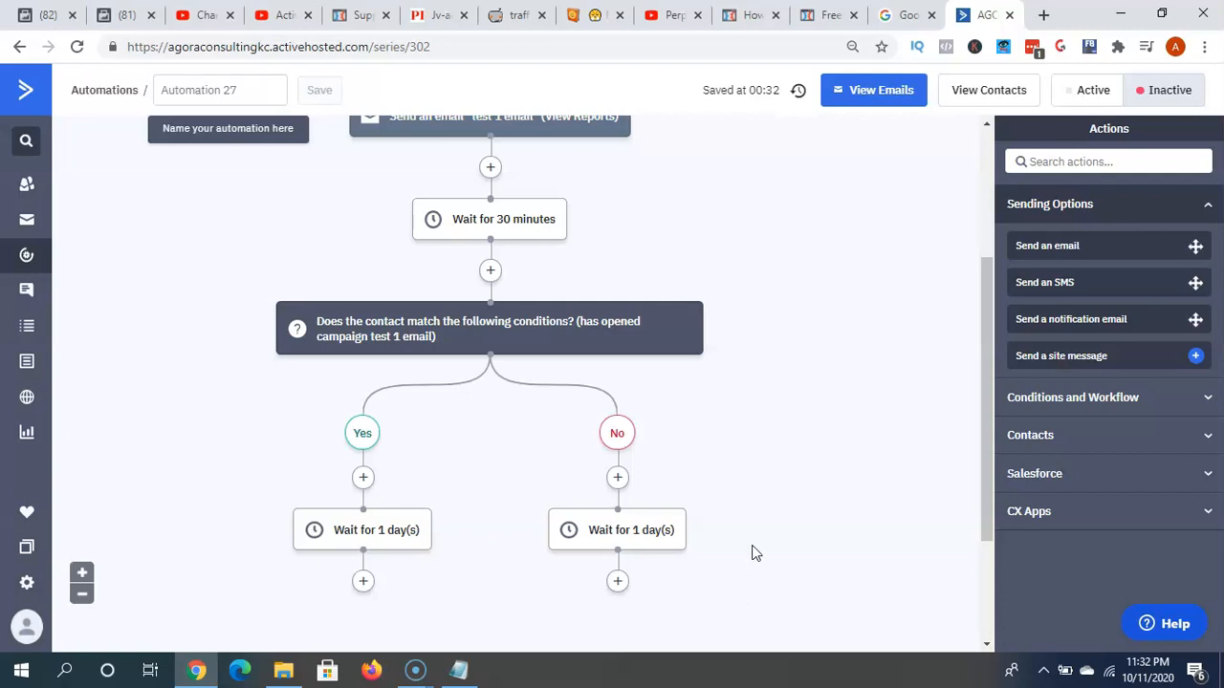
- Add a Go to action below the No branch's 1-day wait and connect it to the Yes branch's 1-day wait
scroll(754, 553, "down", 2)
left_click(619, 401)
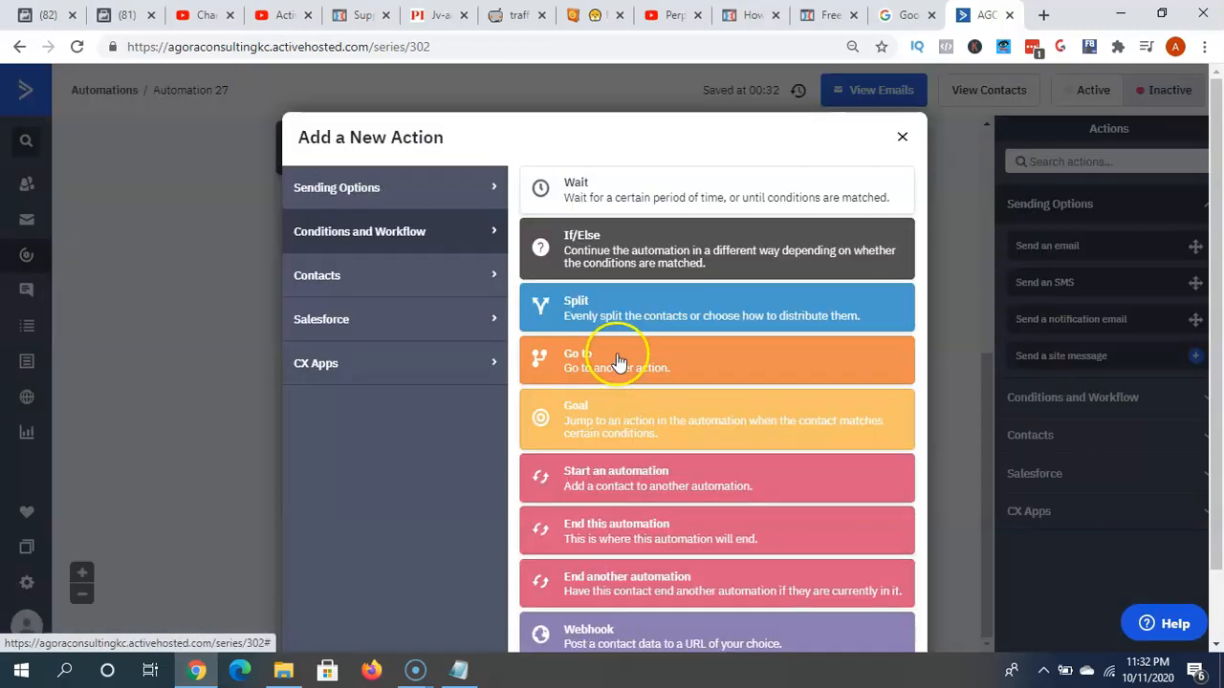
left_click(617, 358)
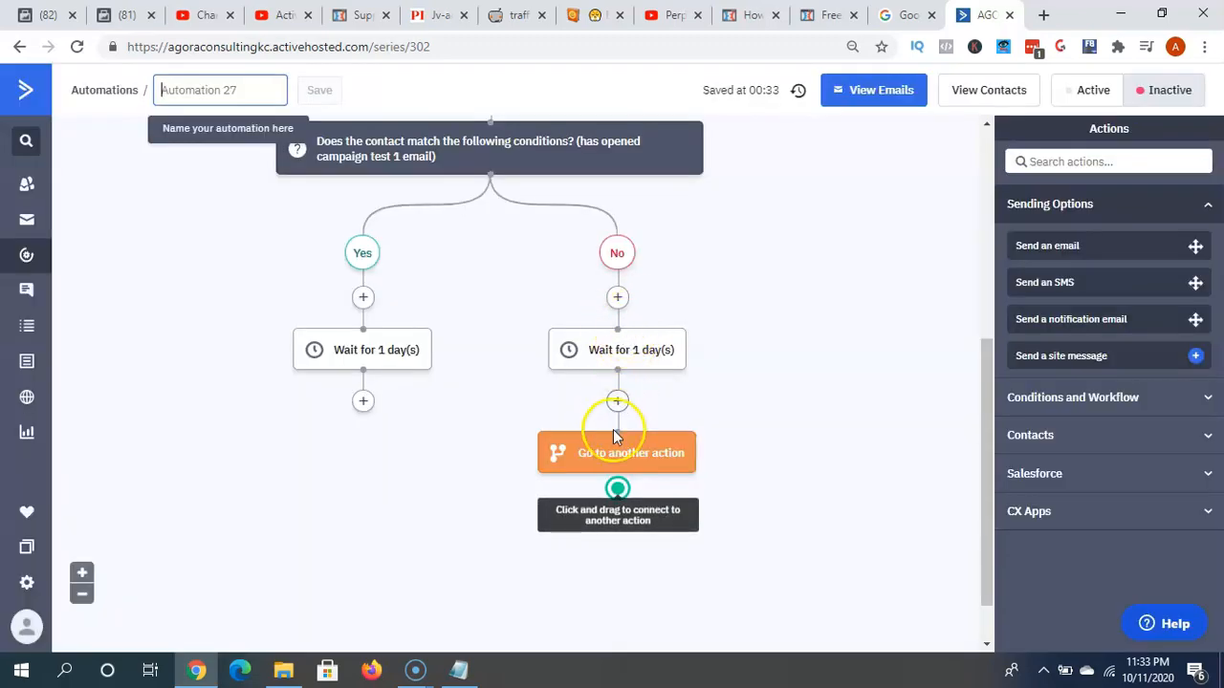
left_click_drag(617, 488, 333, 331)
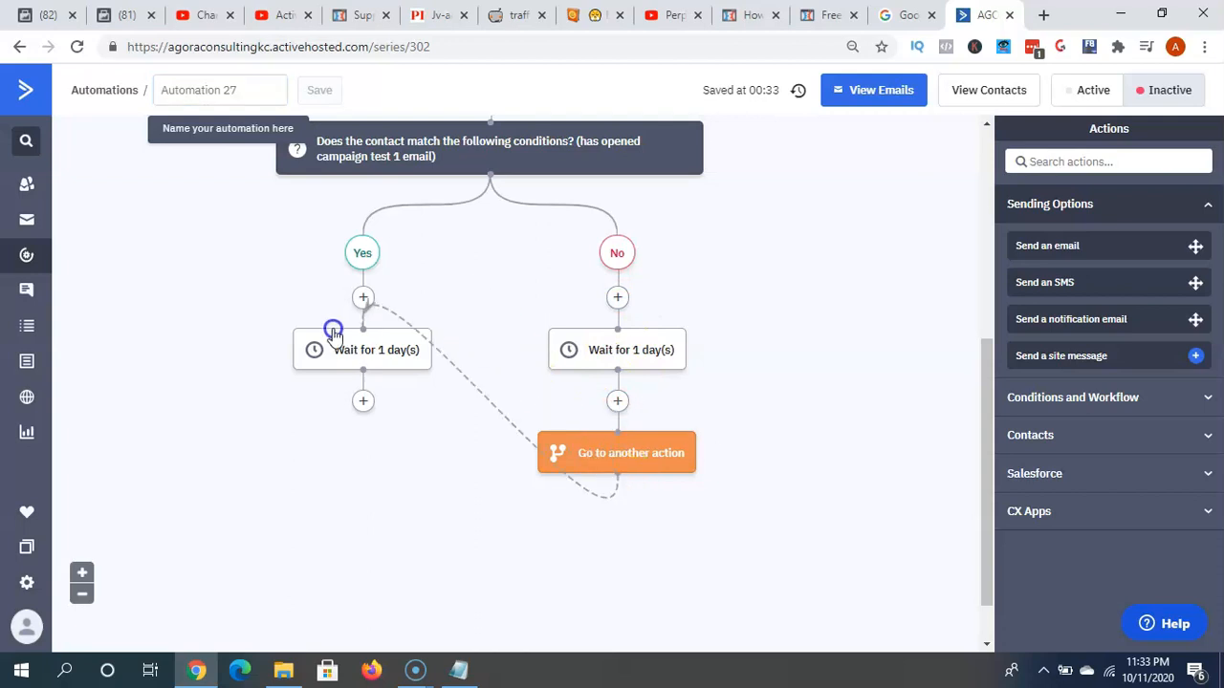
- Review the automation flow from the Test 1 subscription trigger through the email, wait, If/Else branches and Go to connection
scroll(700, 336, "up", 3)
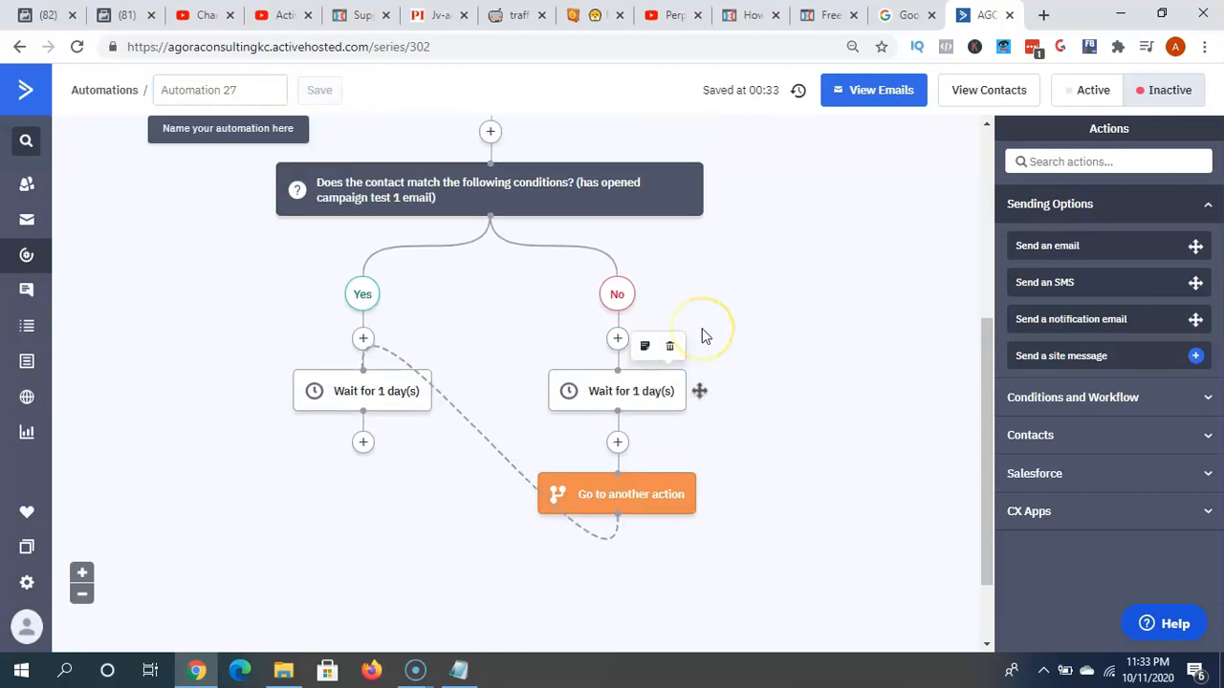
scroll(701, 337, "up", 2)
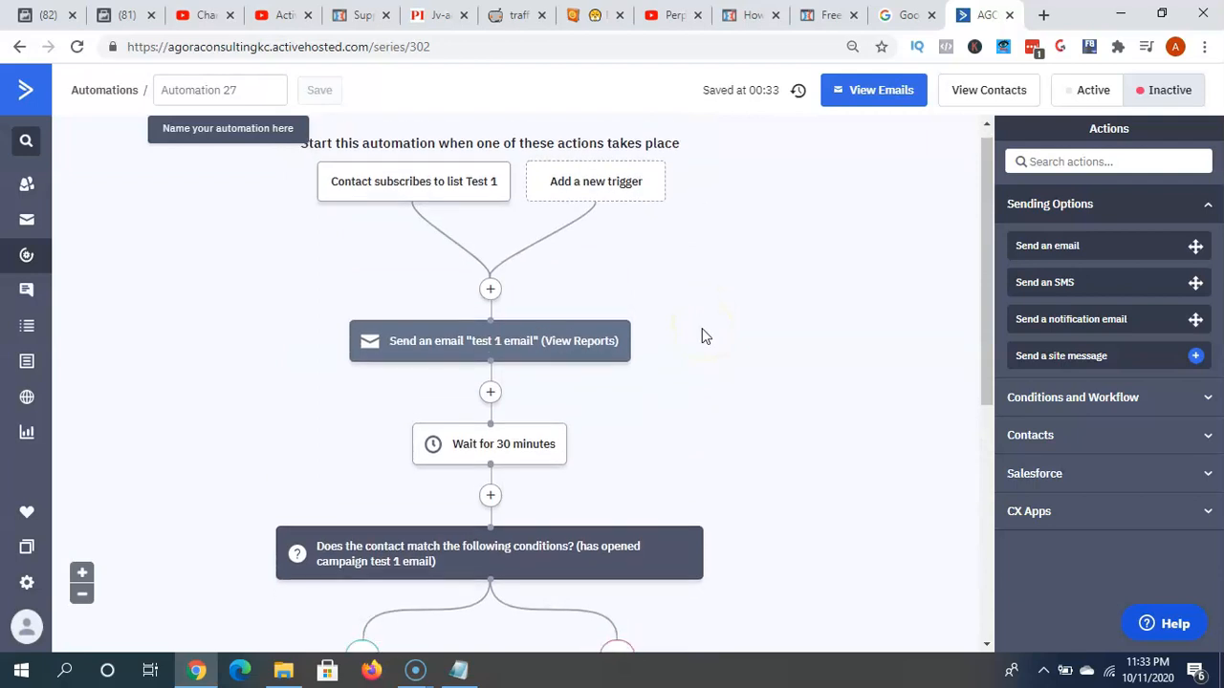
mouse_move(517, 289)
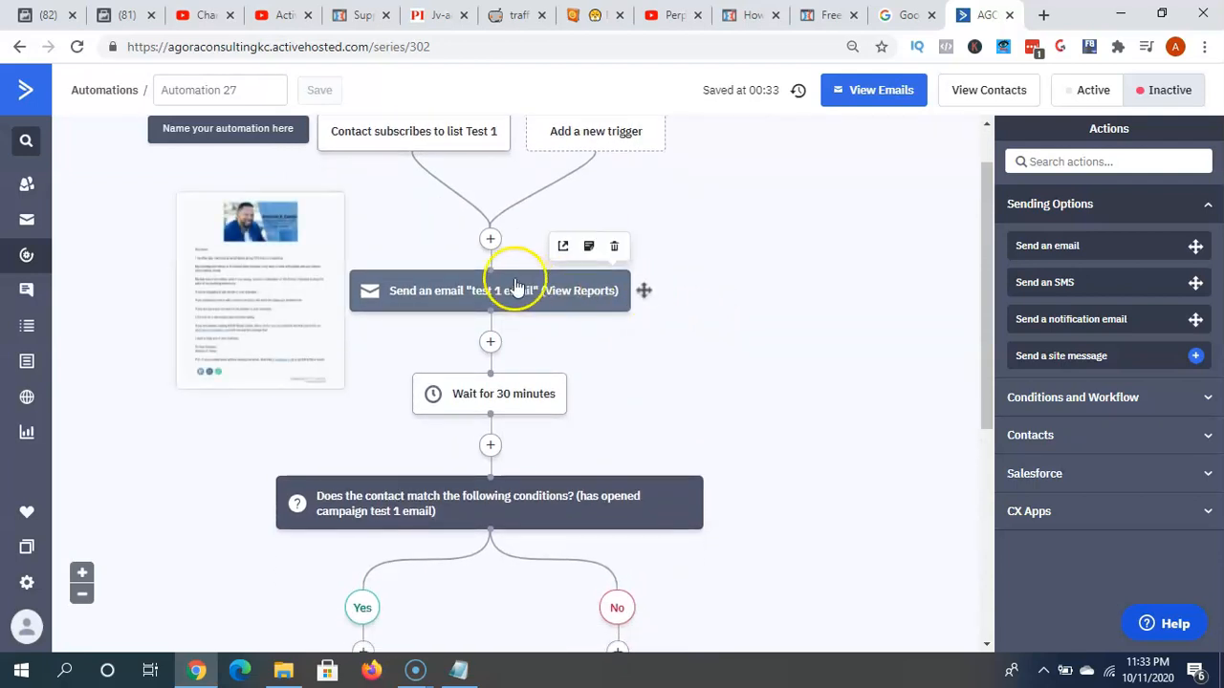
mouse_move(524, 401)
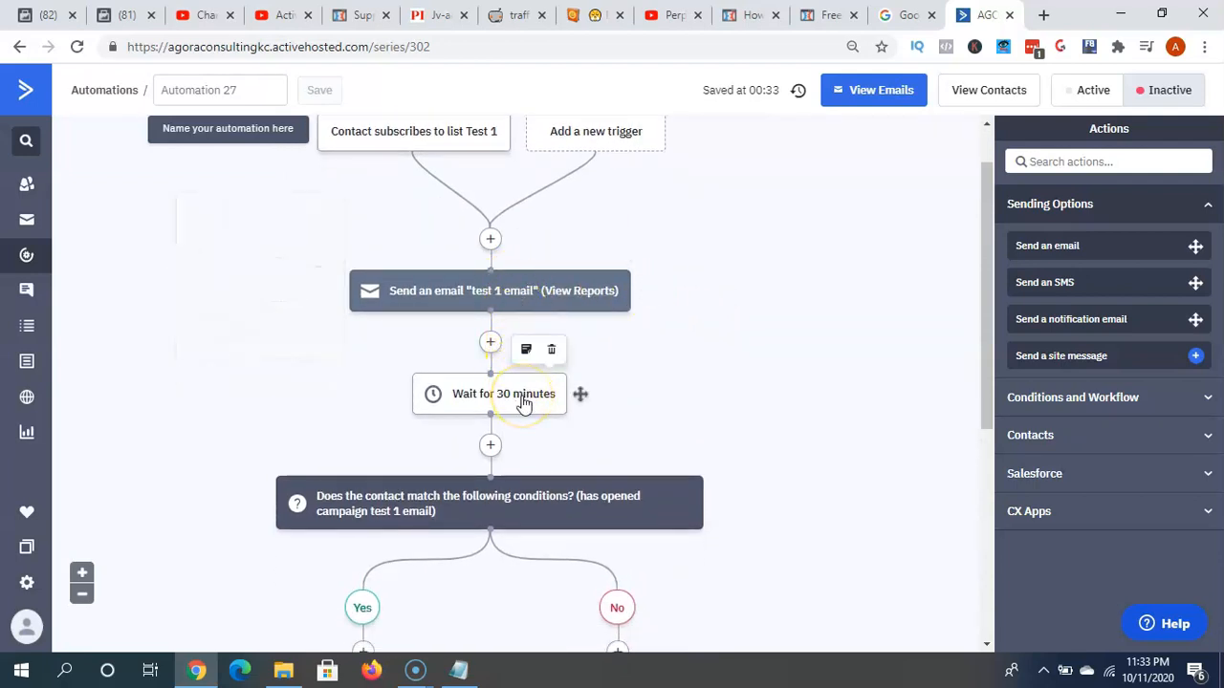
scroll(522, 404, "down", 3)
mouse_move(513, 369)
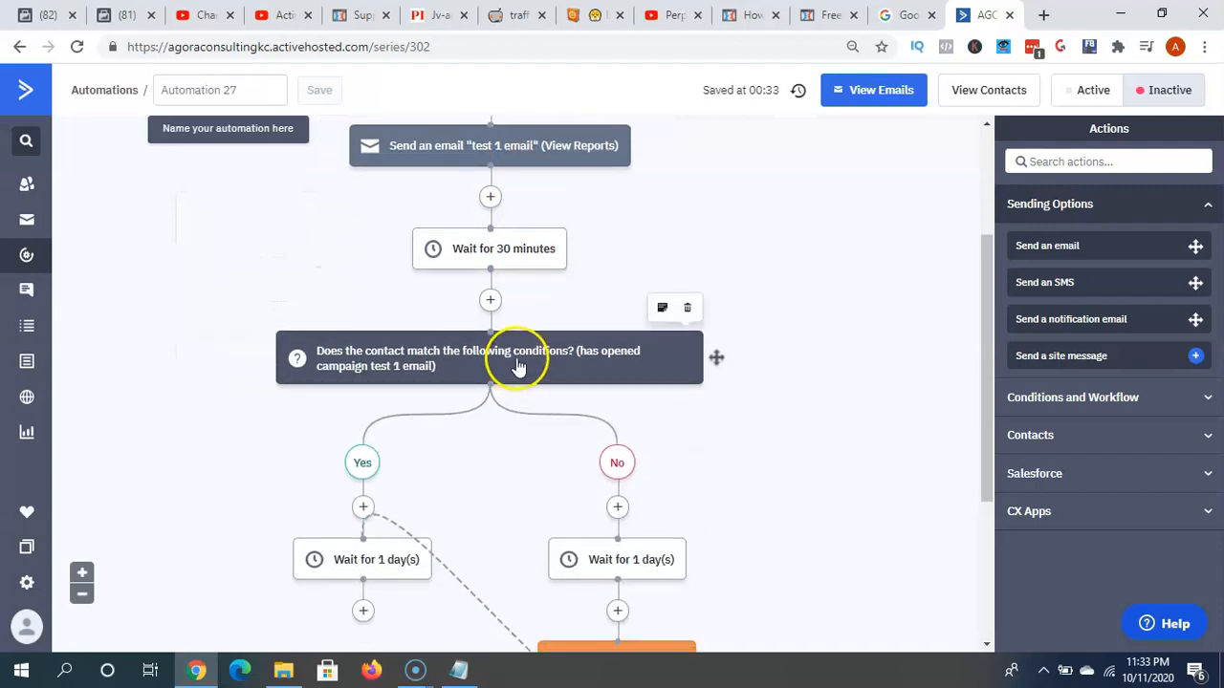
scroll(527, 382, "down", 2)
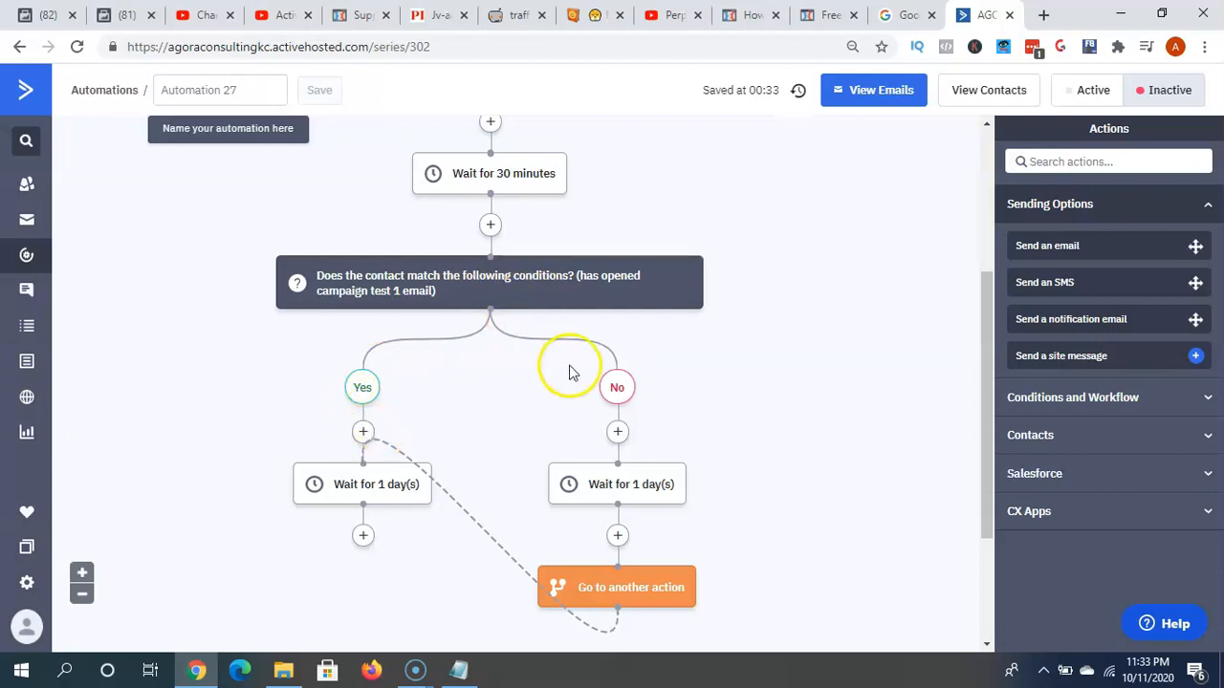
mouse_move(375, 502)
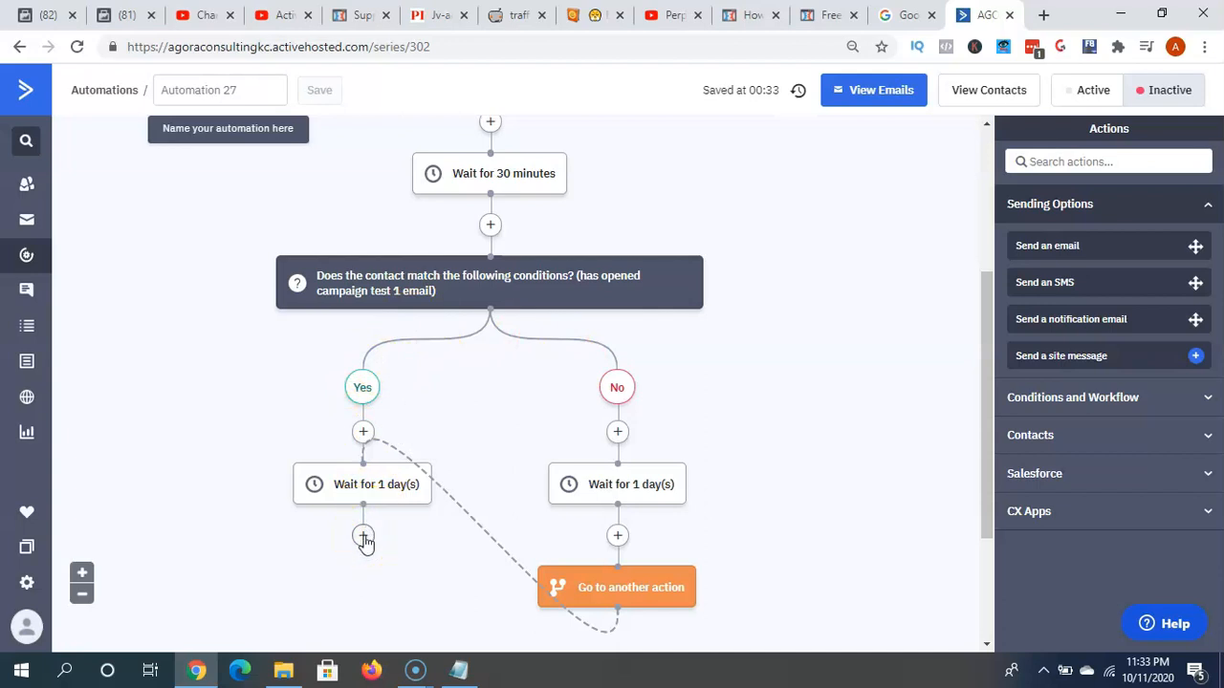
left_click(363, 538)
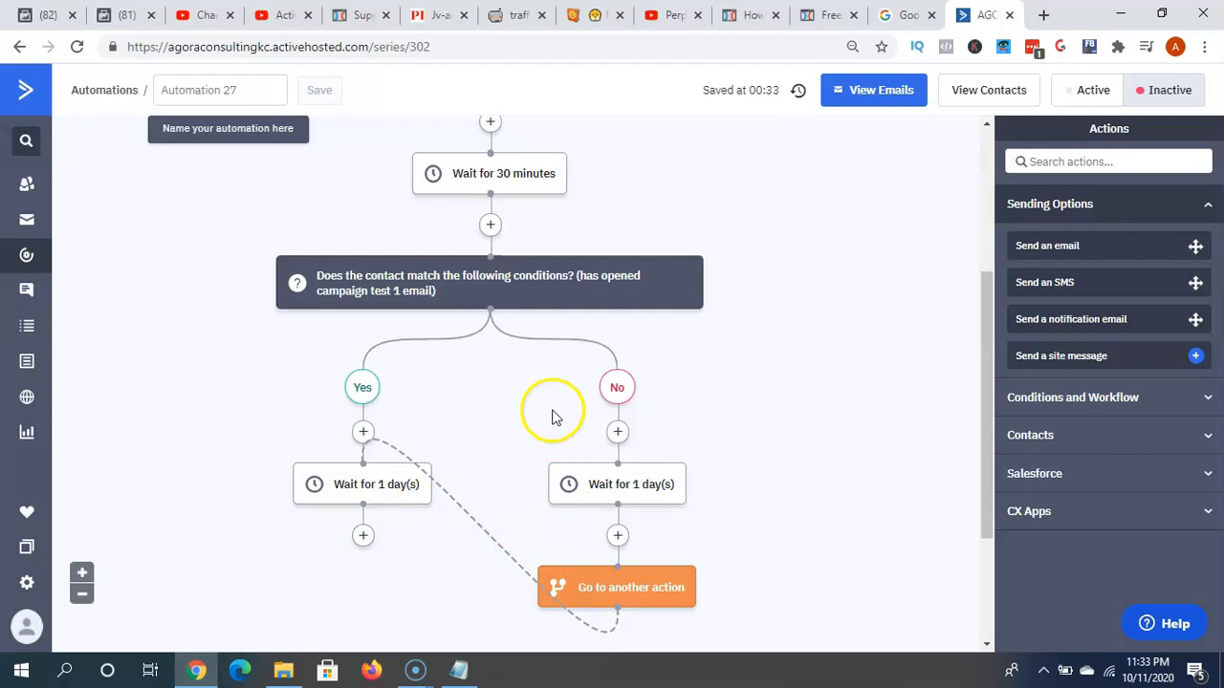
mouse_move(622, 481)
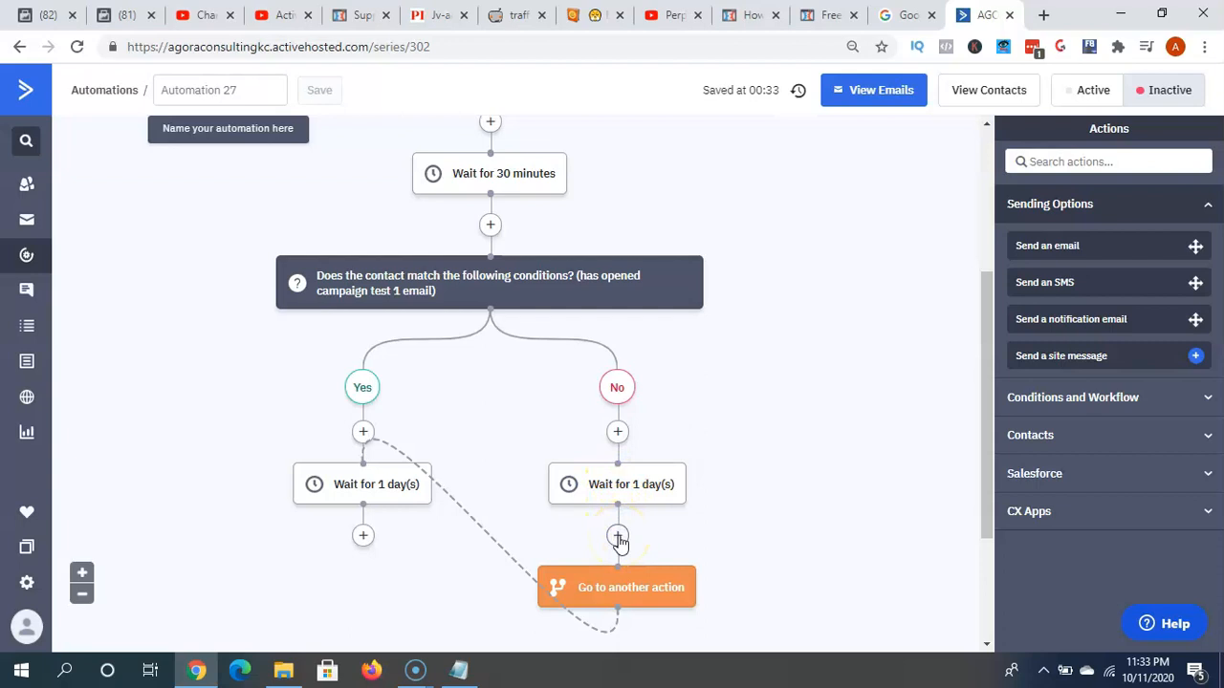
mouse_move(622, 600)
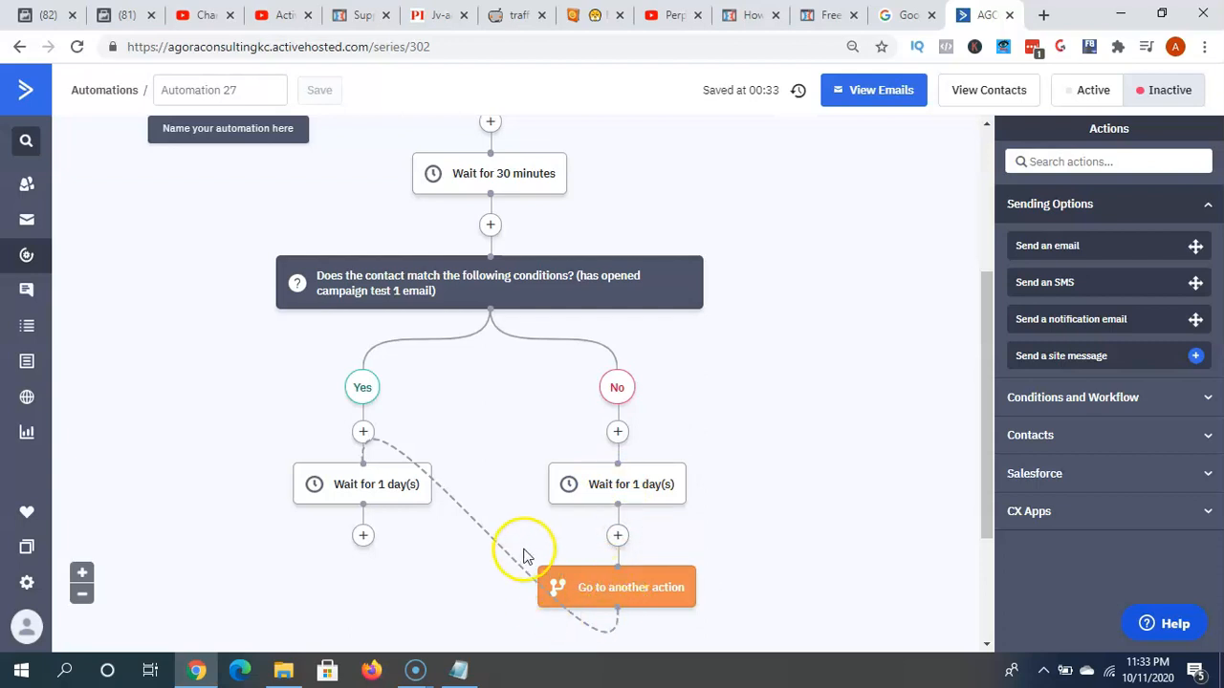
mouse_move(360, 473)
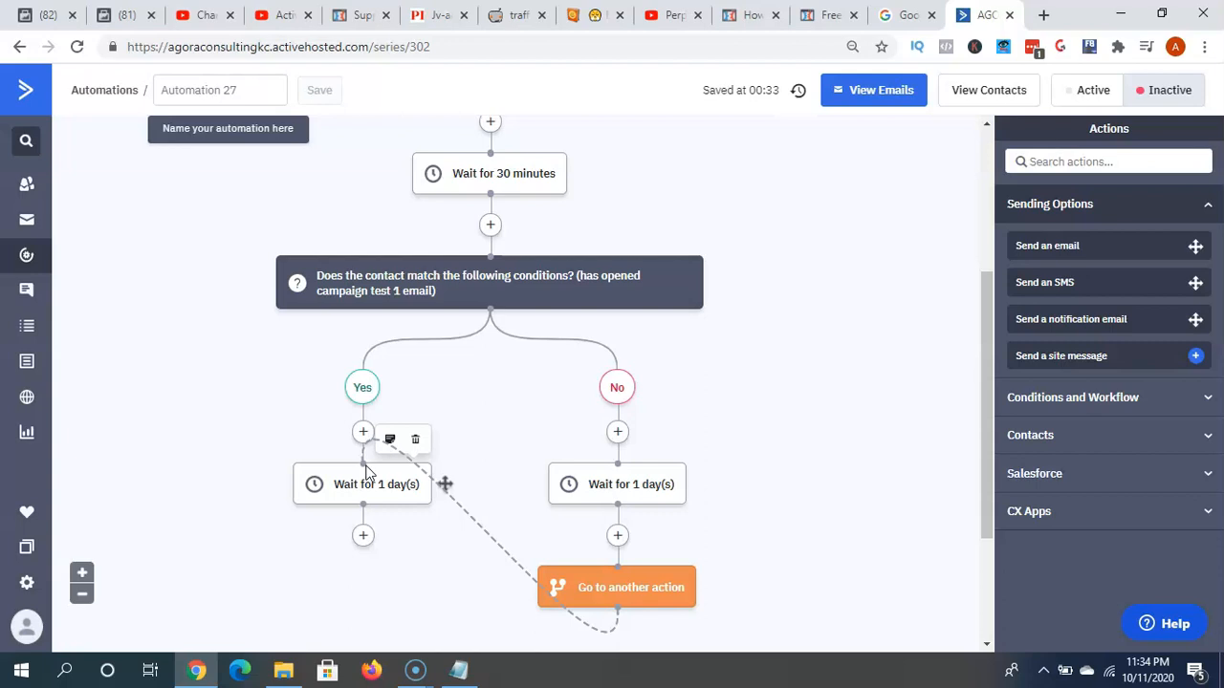
left_click(537, 315)
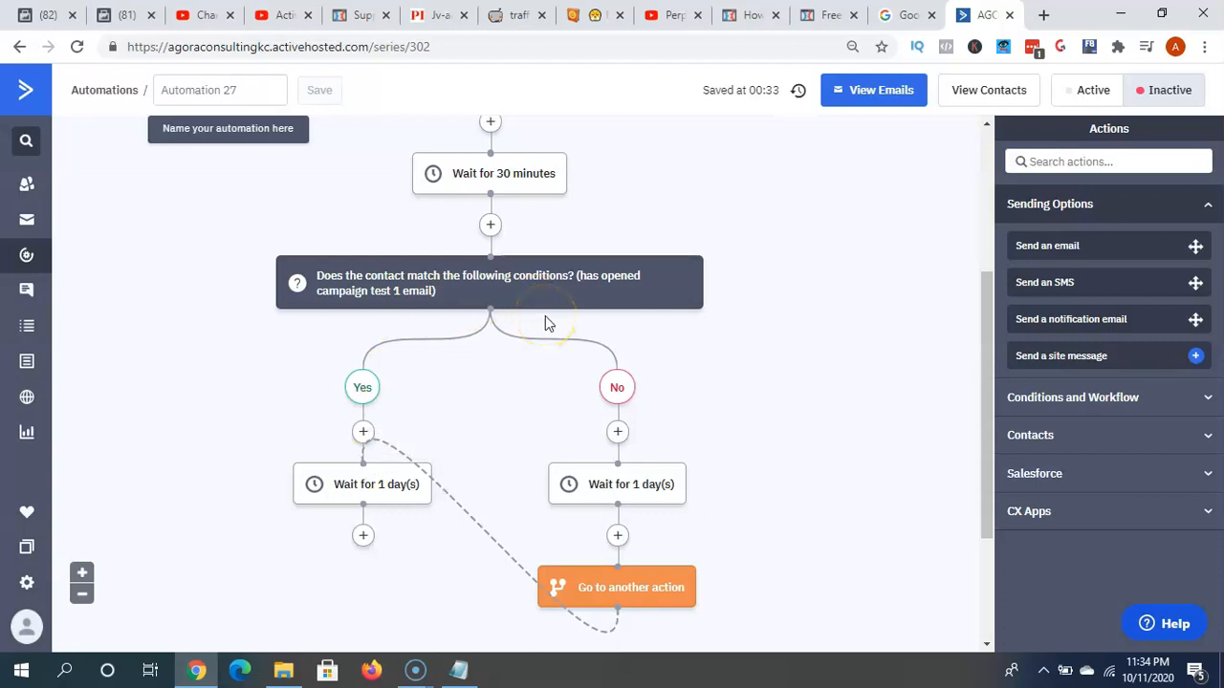